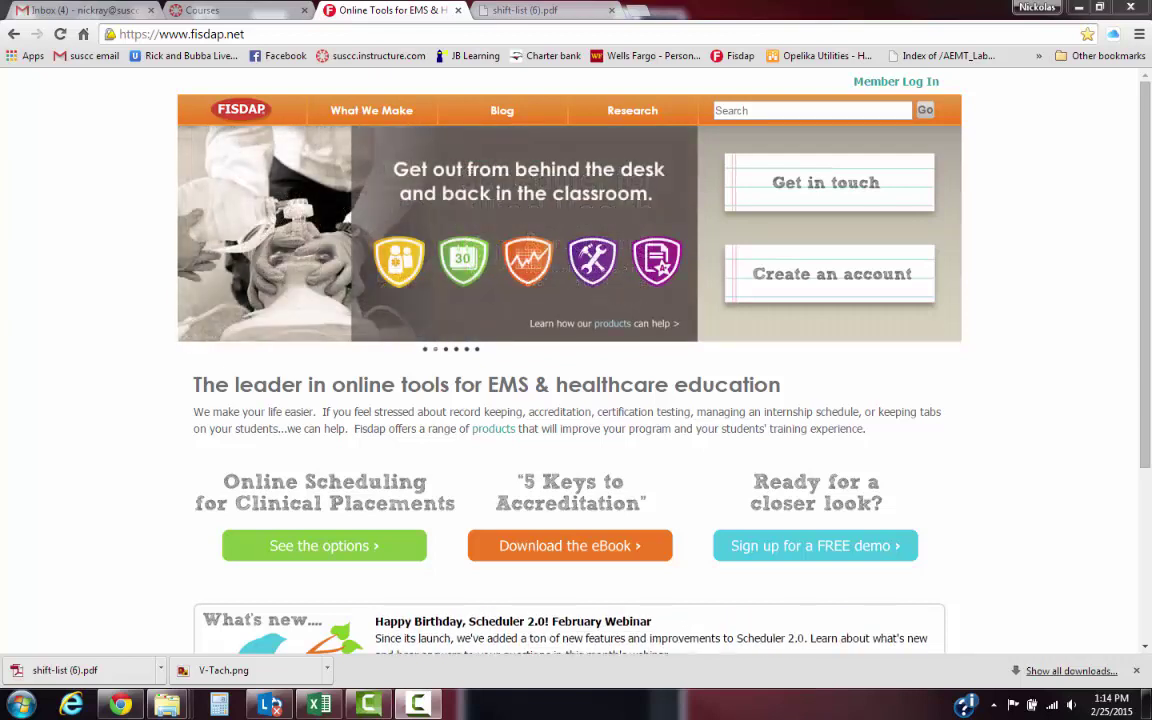
Log in to the Fisdap student account with the saved username, ticking 'I'm secure'
left_click(891, 80)
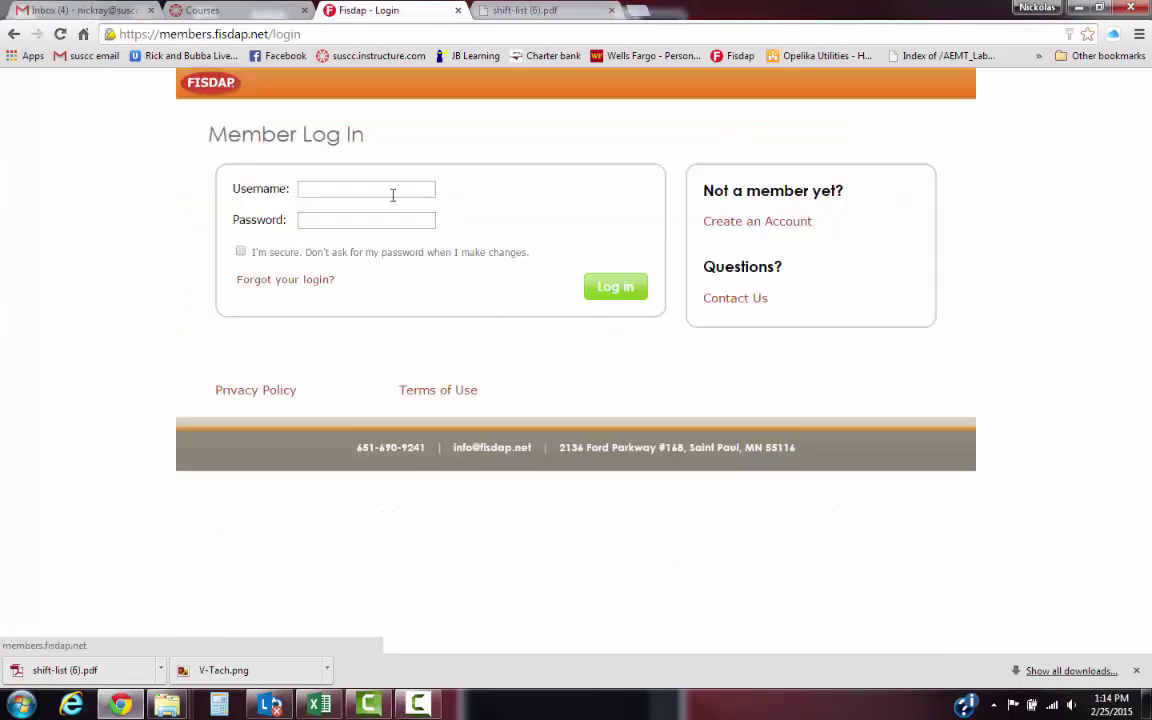
left_click(392, 192)
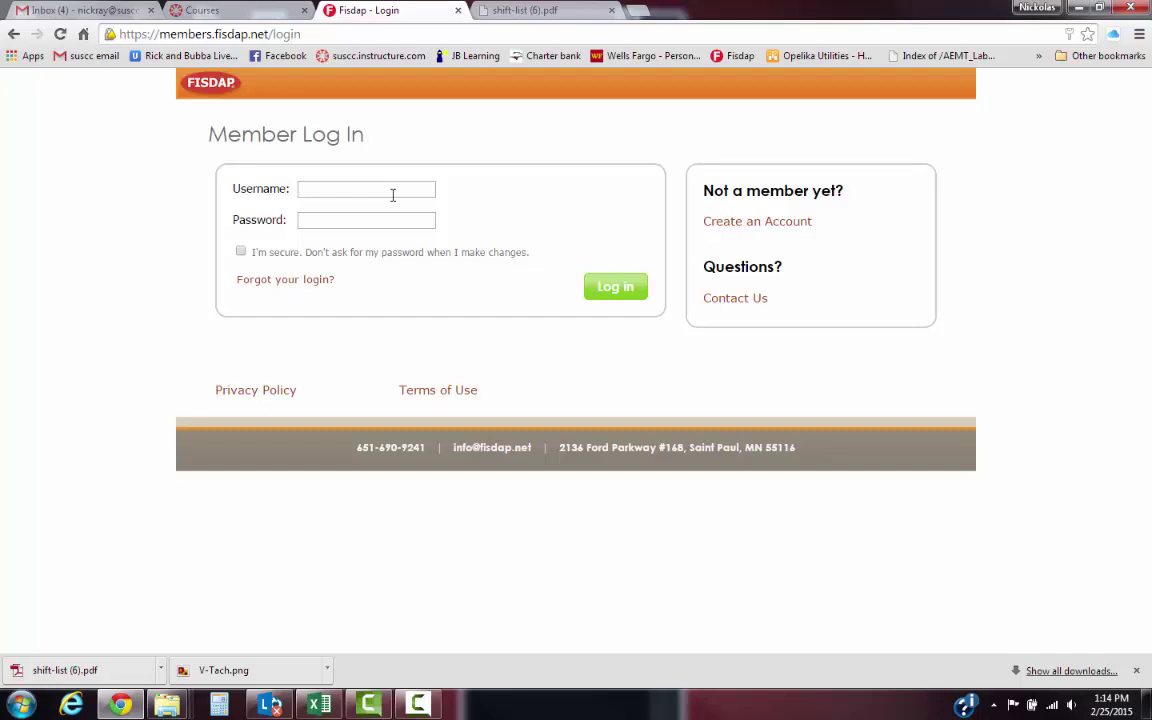
type("emsstudent")
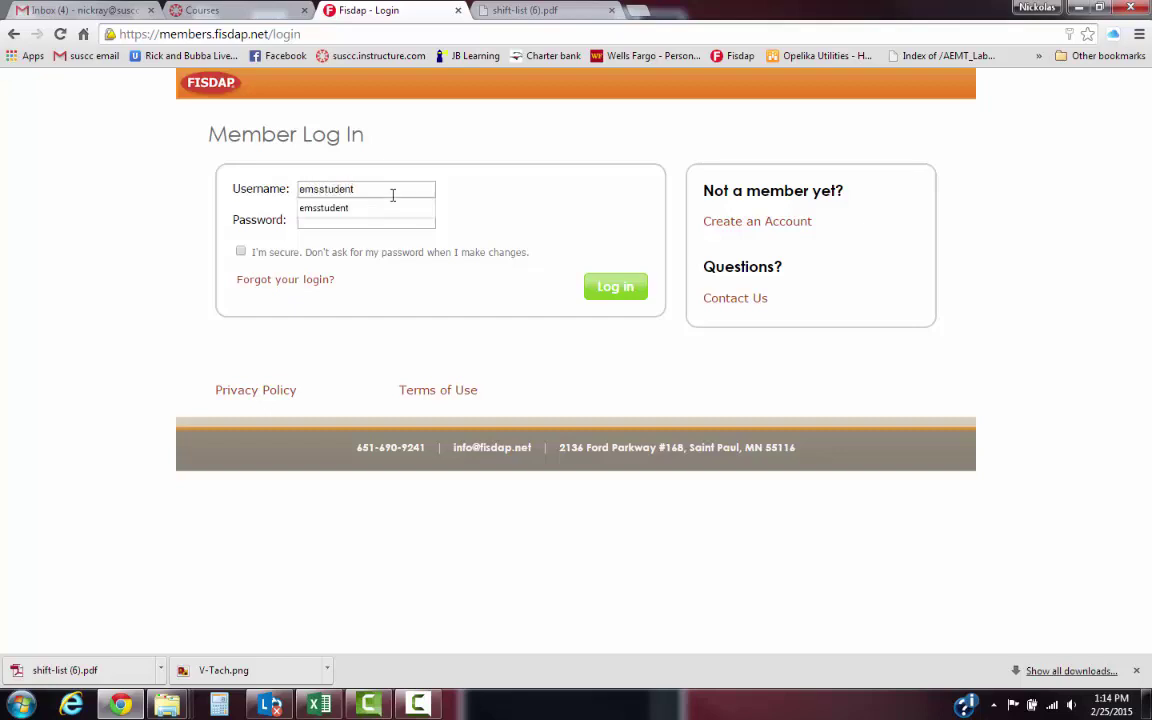
key("Tab")
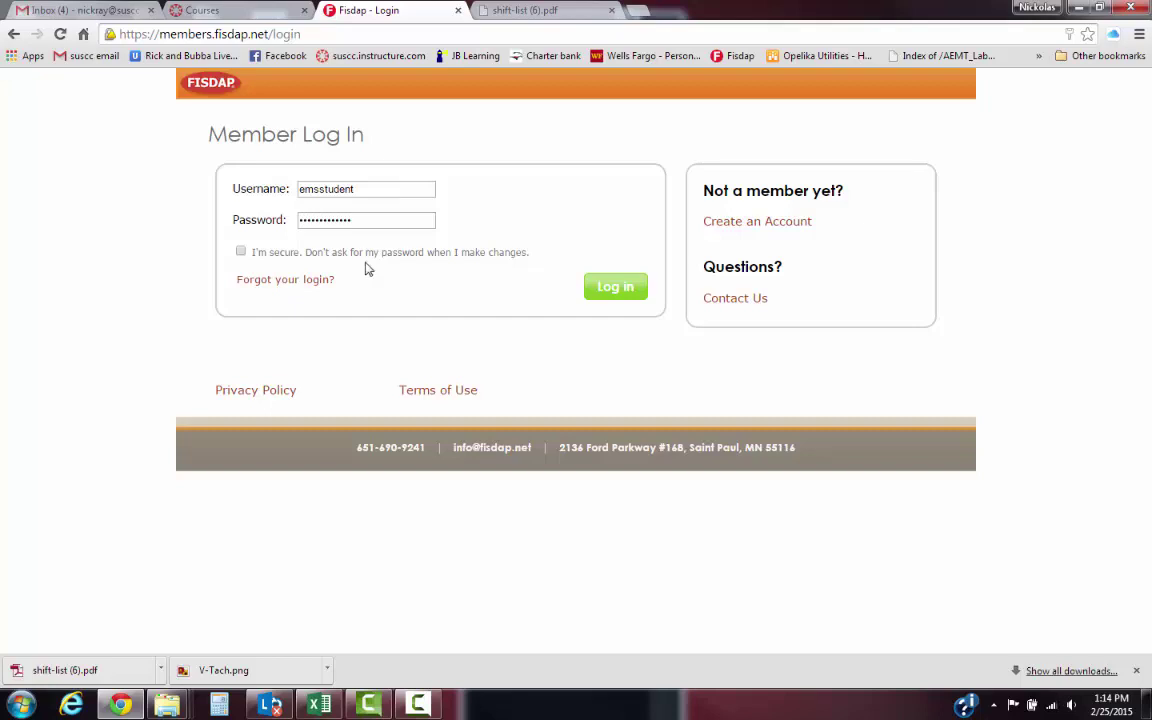
left_click(240, 251)
left_click(615, 287)
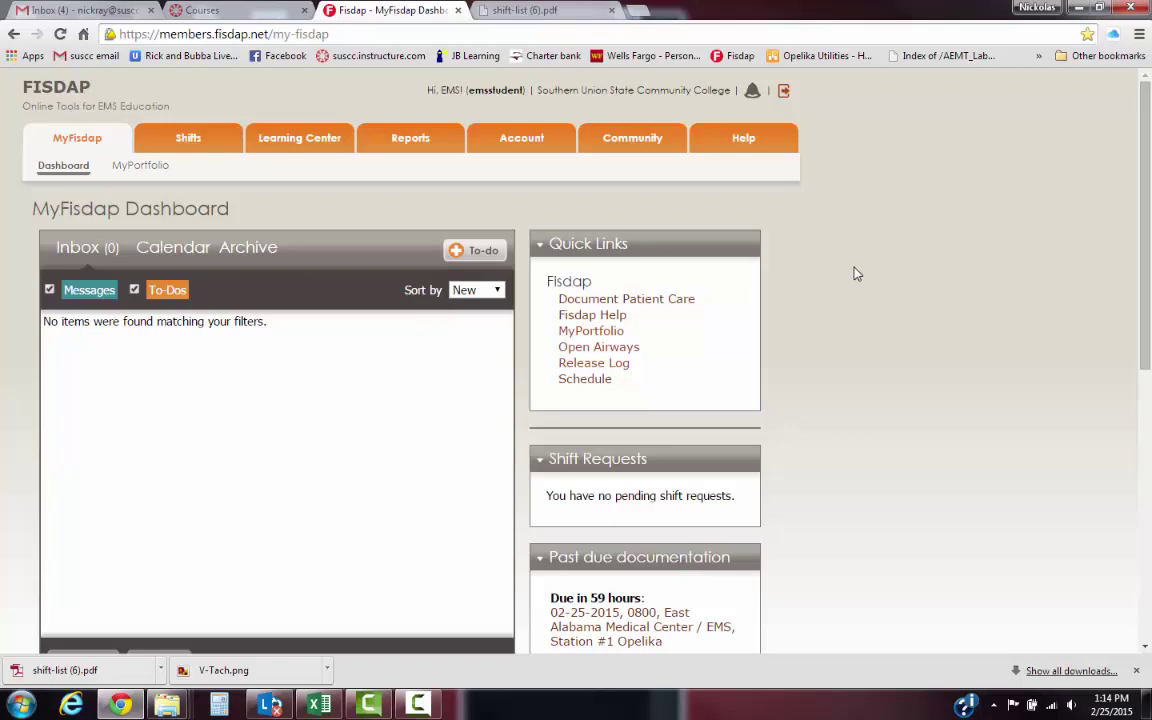
Go to Shifts > Skills & Pt. Care to list the student's shifts
scroll(856, 273, "down", 2)
scroll(856, 273, "down", 2)
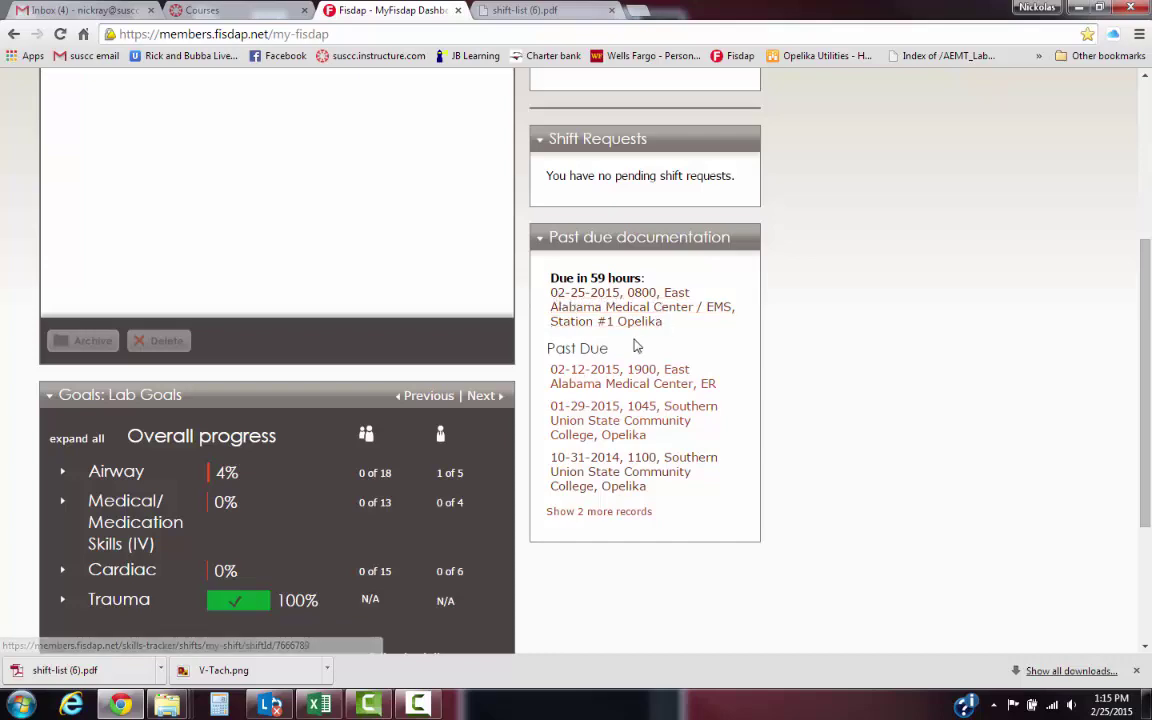
scroll(635, 346, "up", 3)
mouse_move(188, 141)
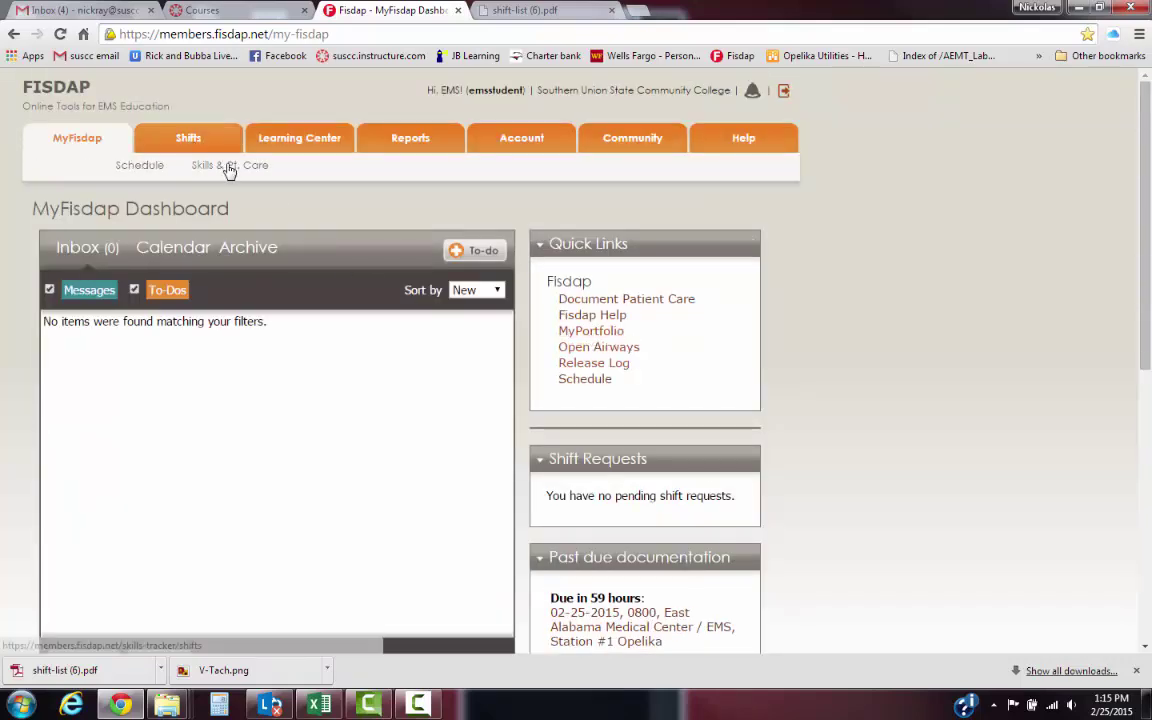
left_click(228, 168)
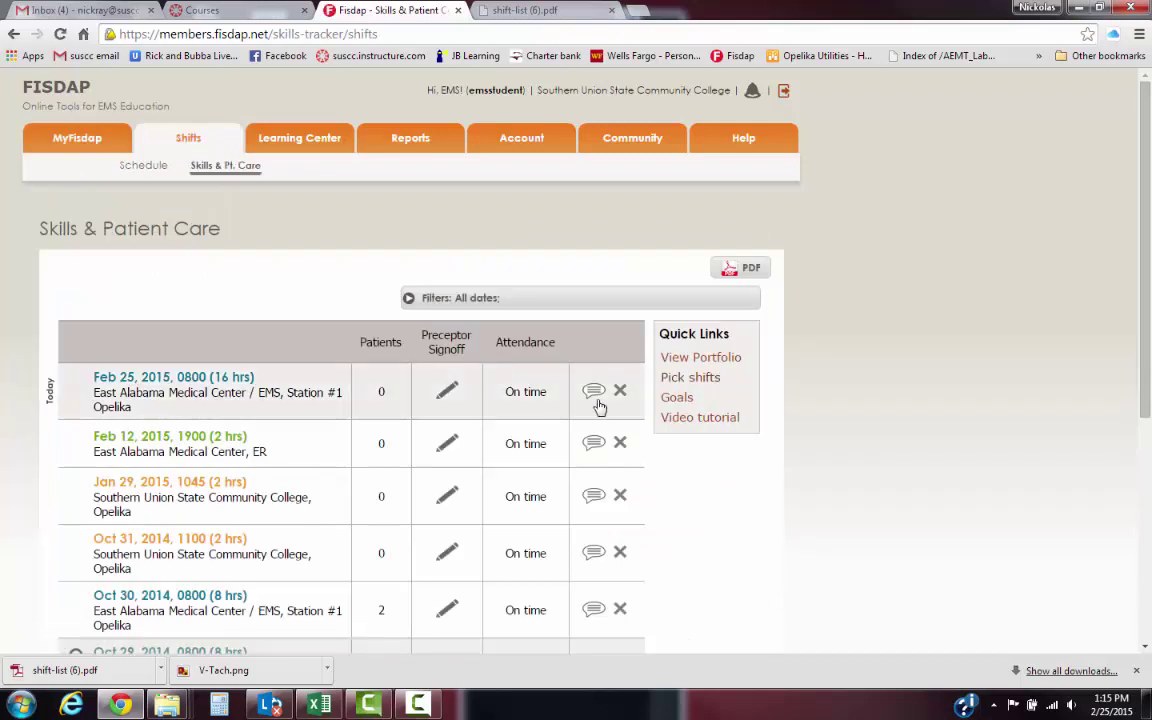
Open the Feb 25, 2015 East Alabama Medical Center shift and add a new run
left_click(213, 385)
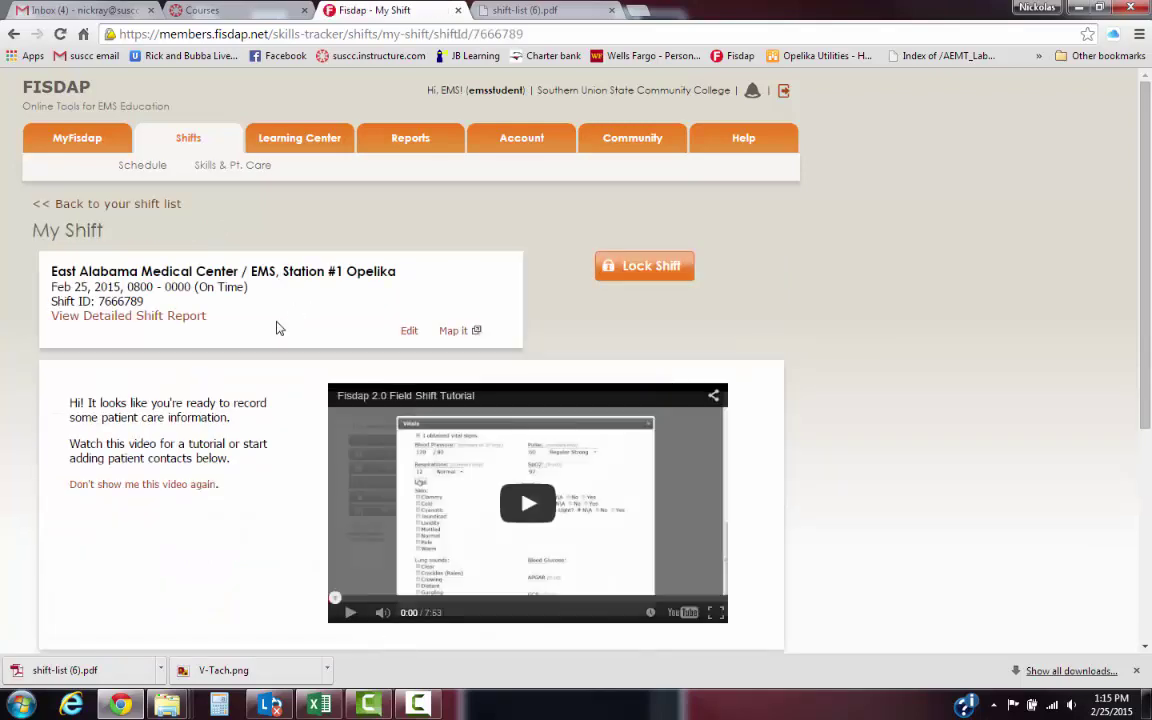
scroll(278, 327, "down", 3)
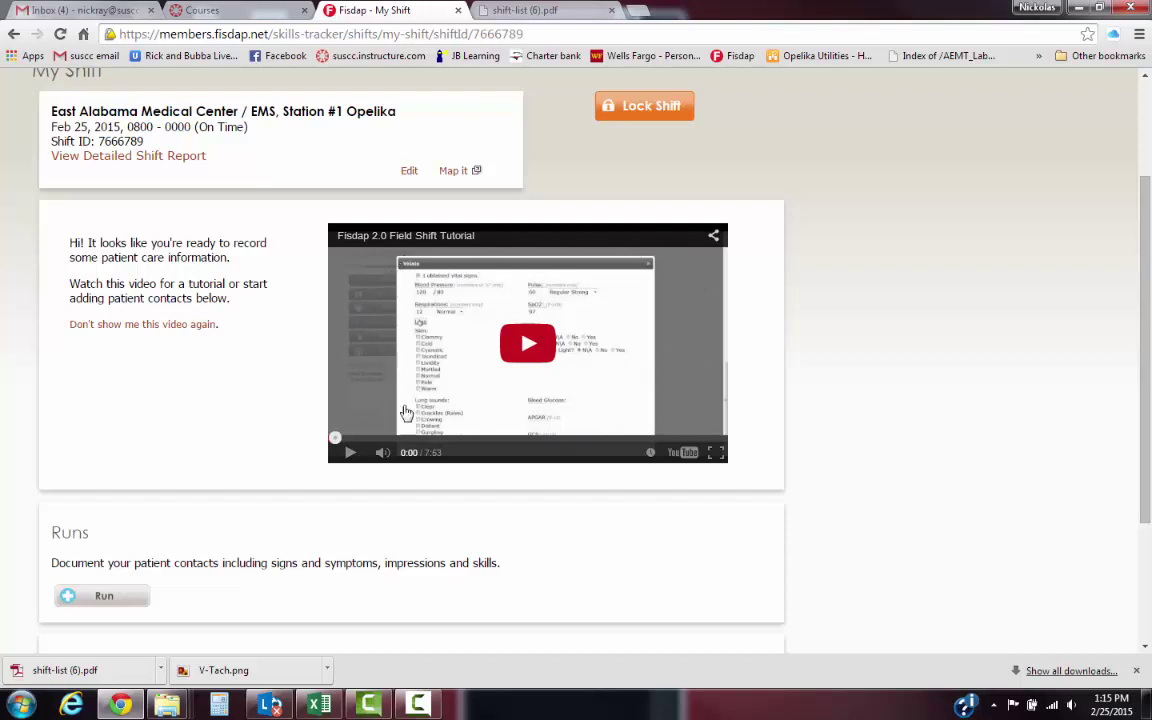
scroll(845, 300, "up", 2)
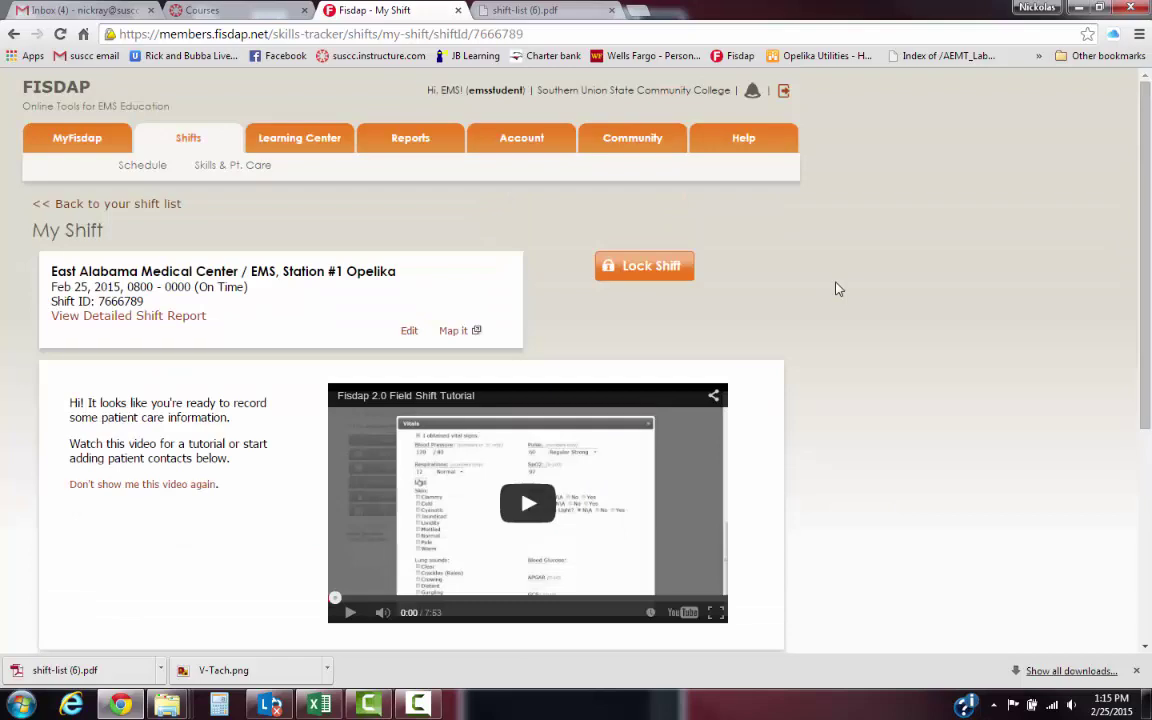
scroll(838, 289, "down", 2)
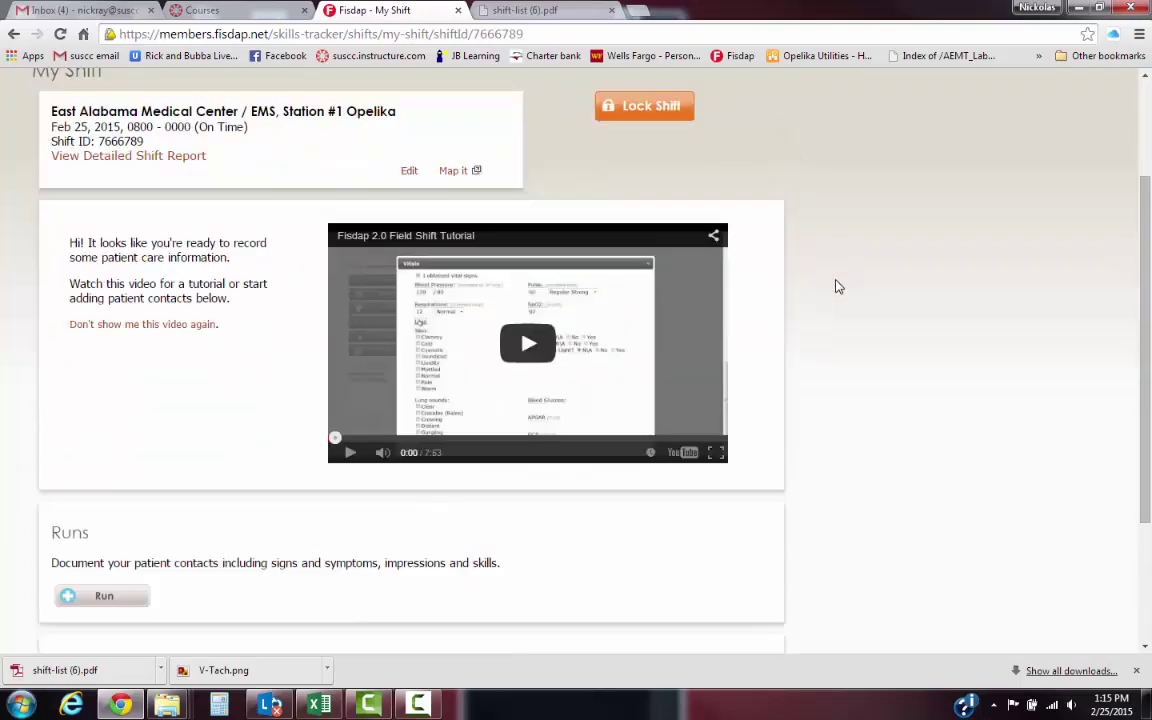
scroll(765, 285, "down", 2)
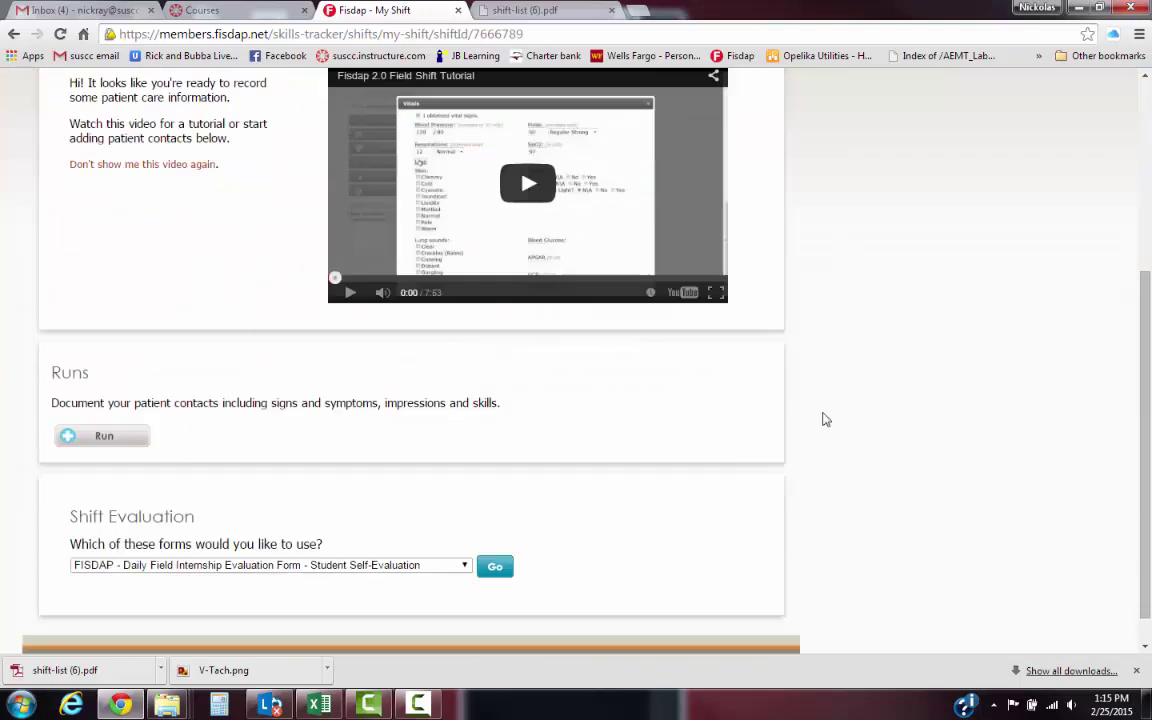
left_click(110, 441)
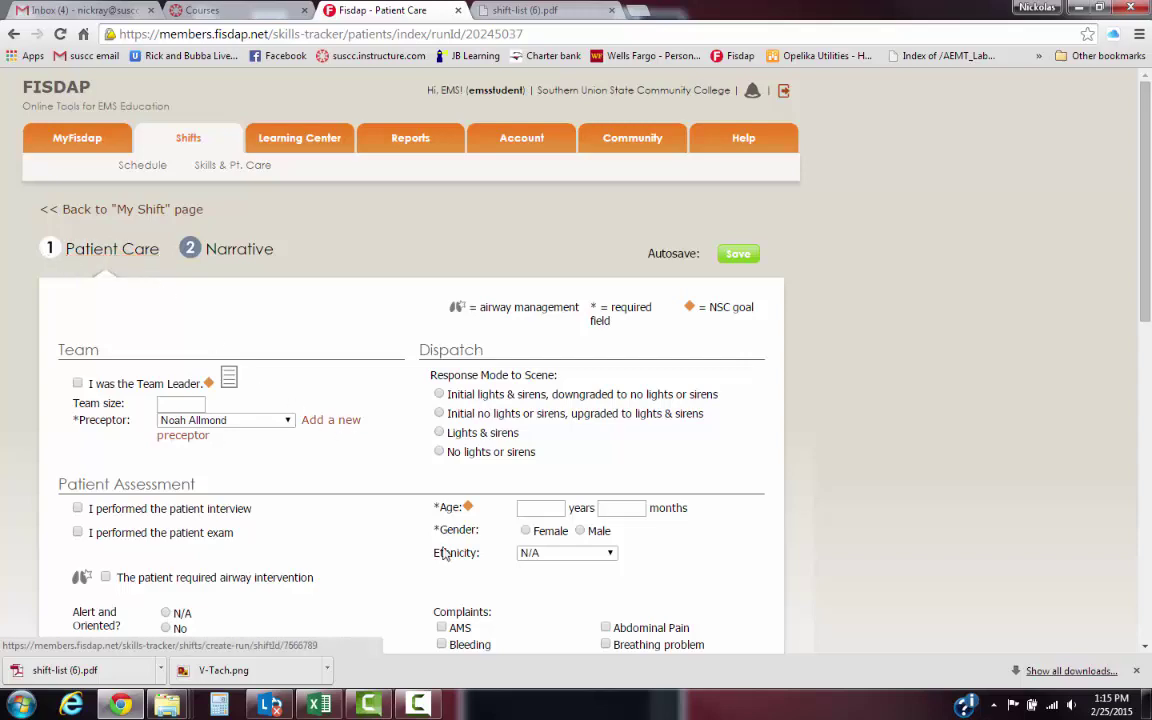
Choose the supervising preceptor in the new run's Preceptor dropdown
scroll(240, 528, "down", 2)
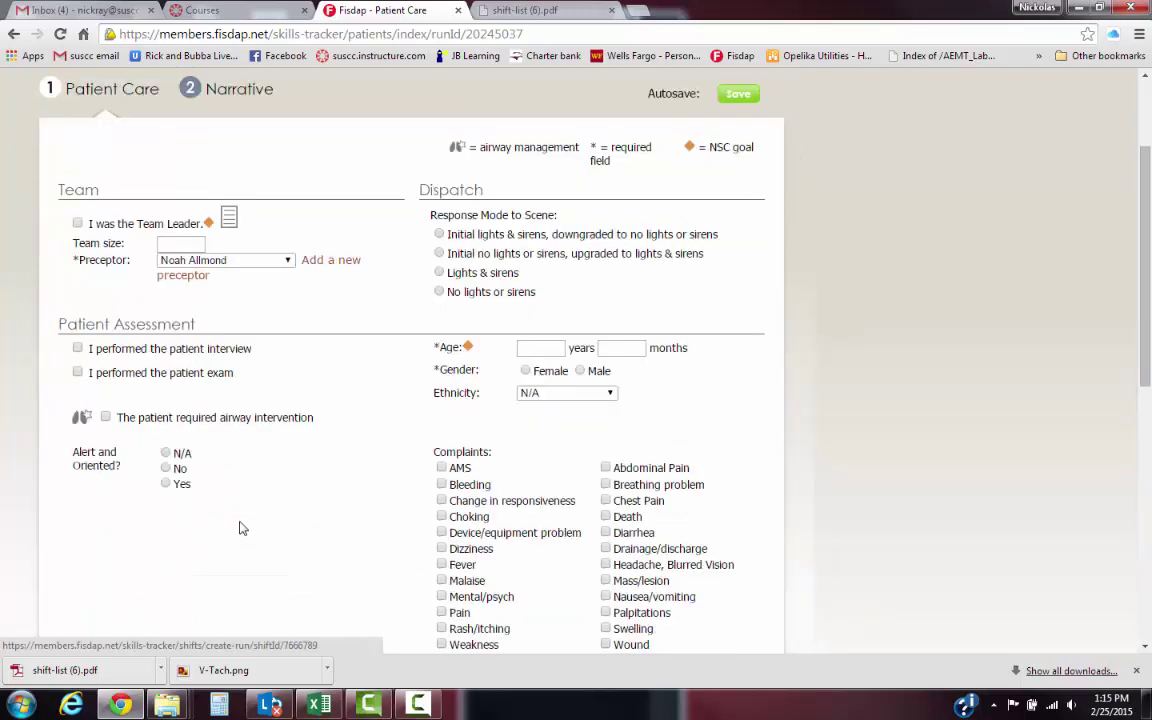
left_click(282, 261)
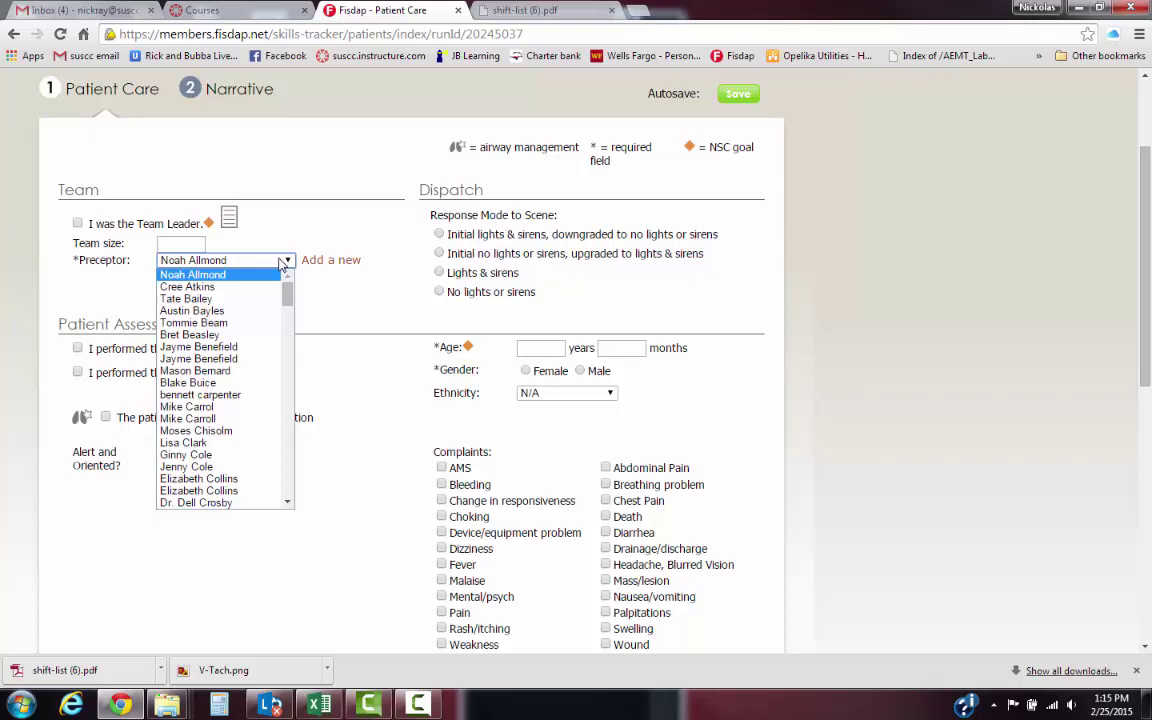
scroll(255, 309, "down", 6)
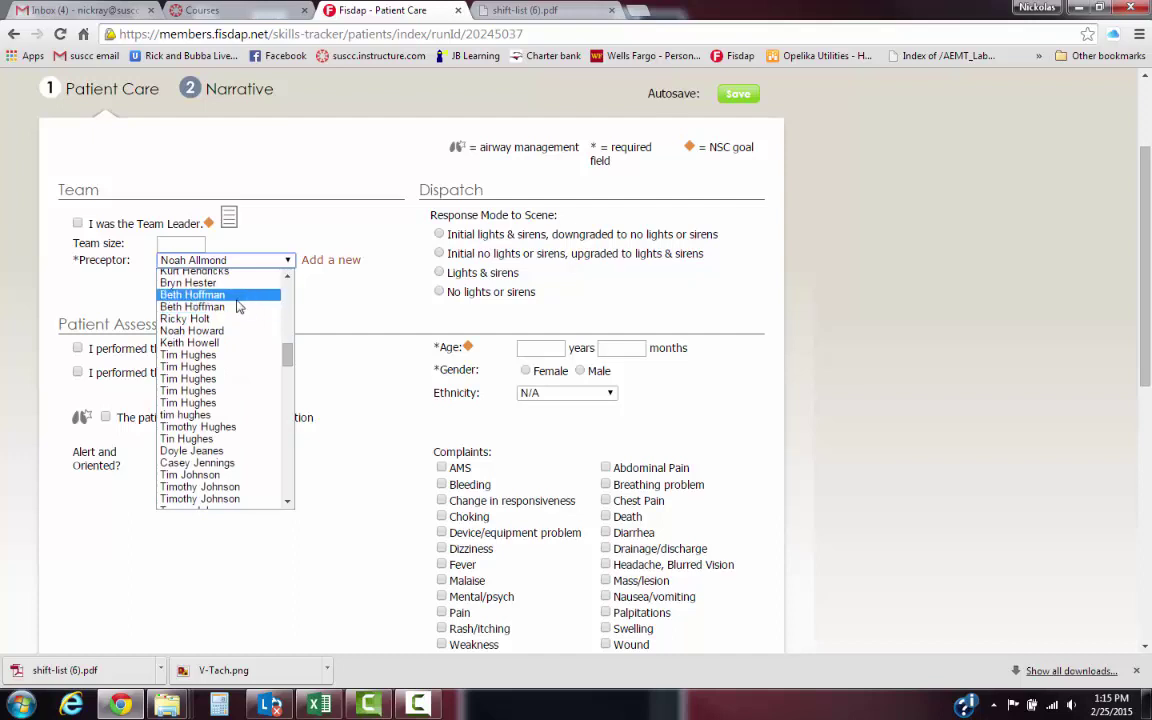
scroll(238, 307, "down", 5)
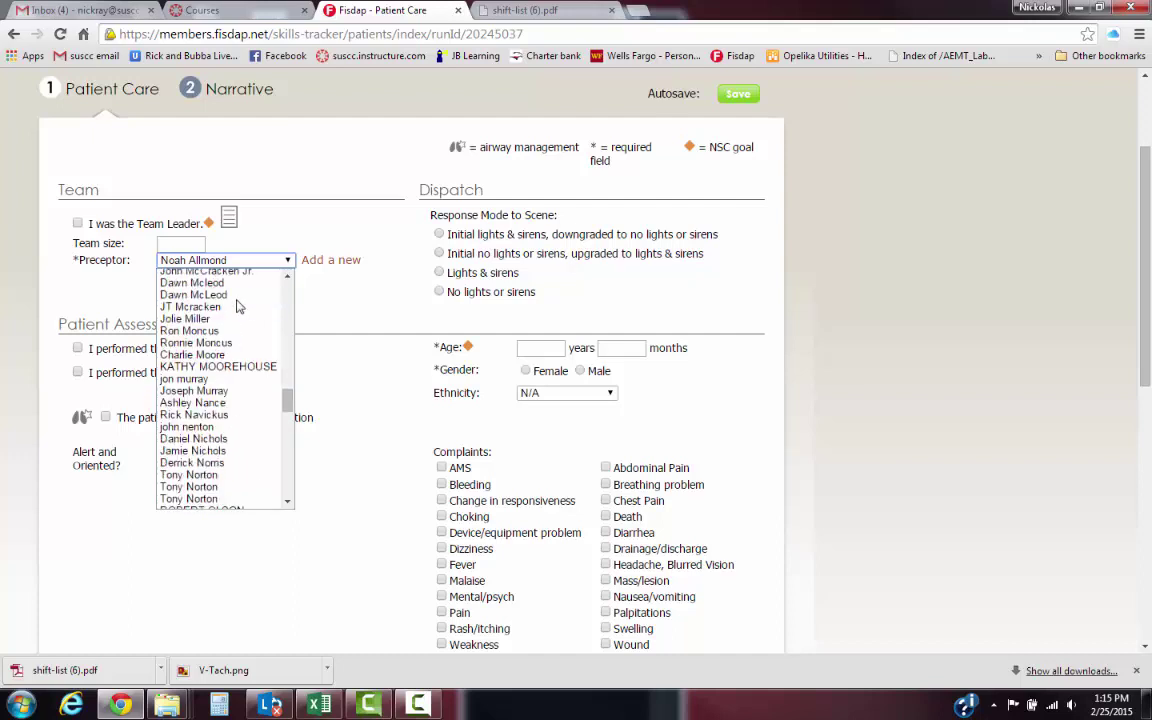
scroll(240, 318, "down", 5)
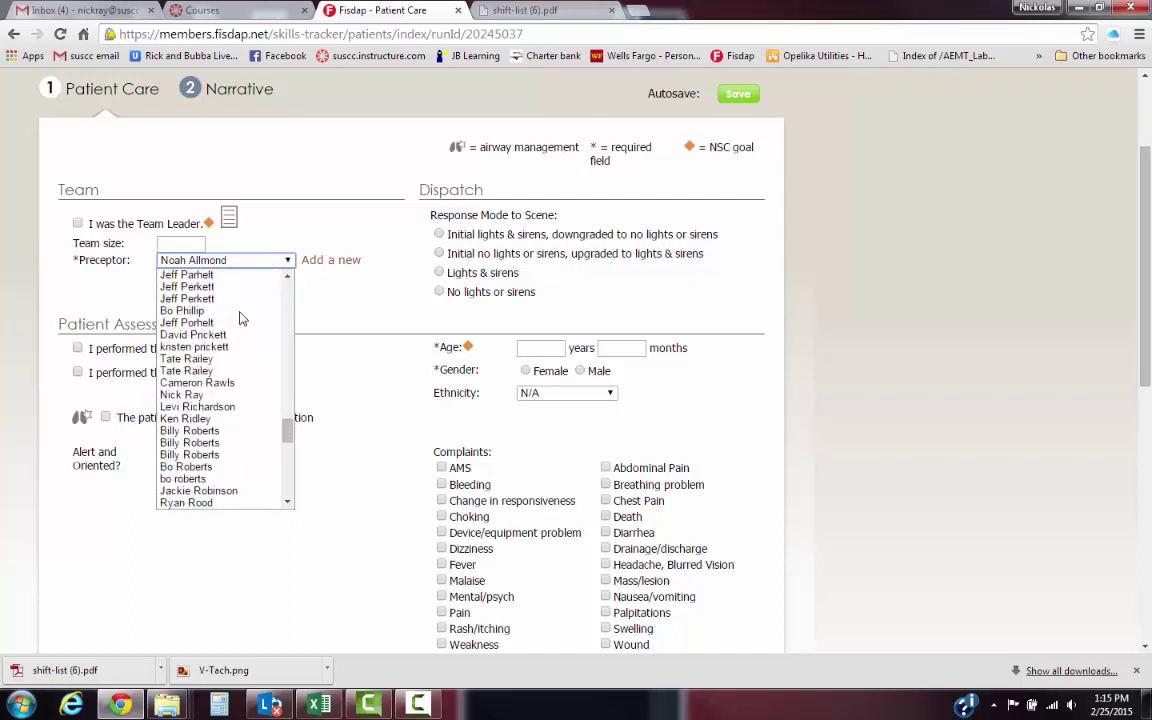
left_click(182, 394)
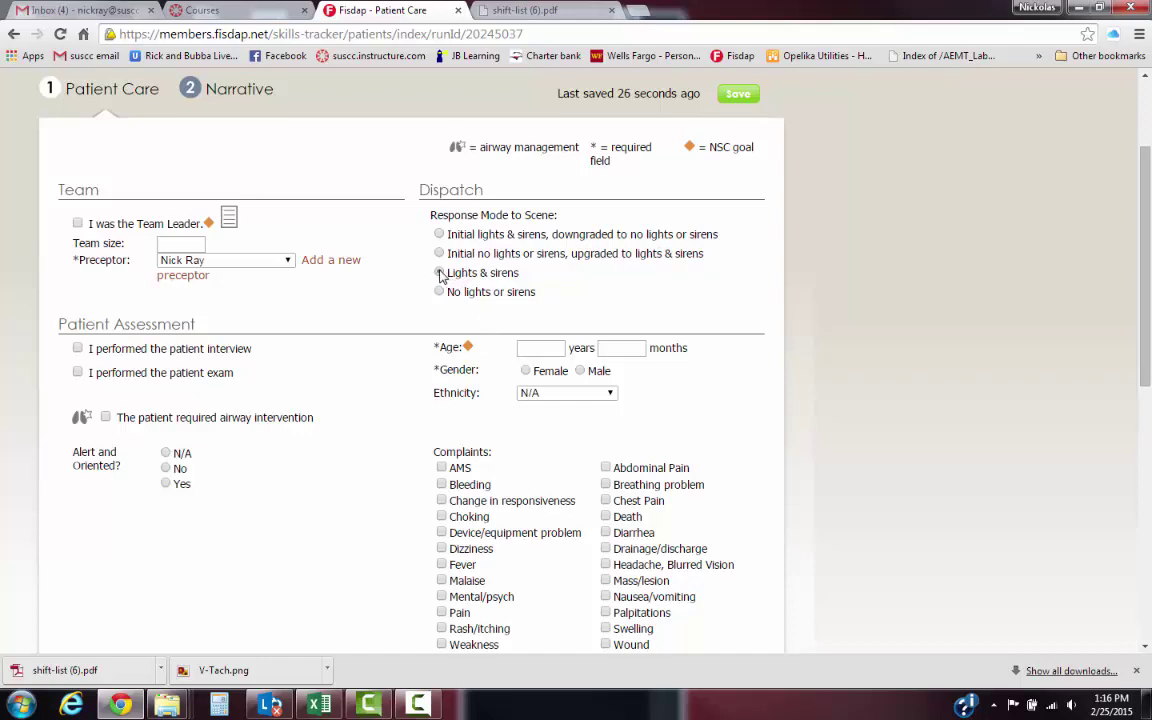
Set a lights-and-sirens response and a 45-year-old African American male patient
left_click(439, 273)
scroll(394, 252, "down", 2)
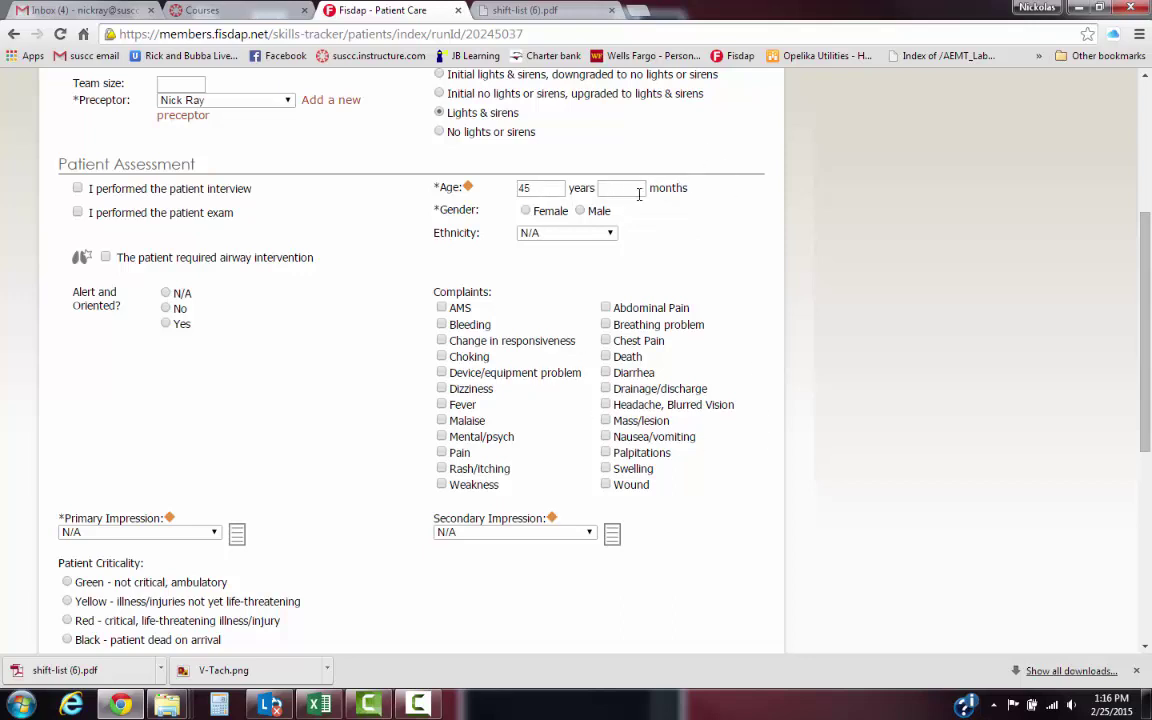
left_click(580, 211)
left_click(609, 232)
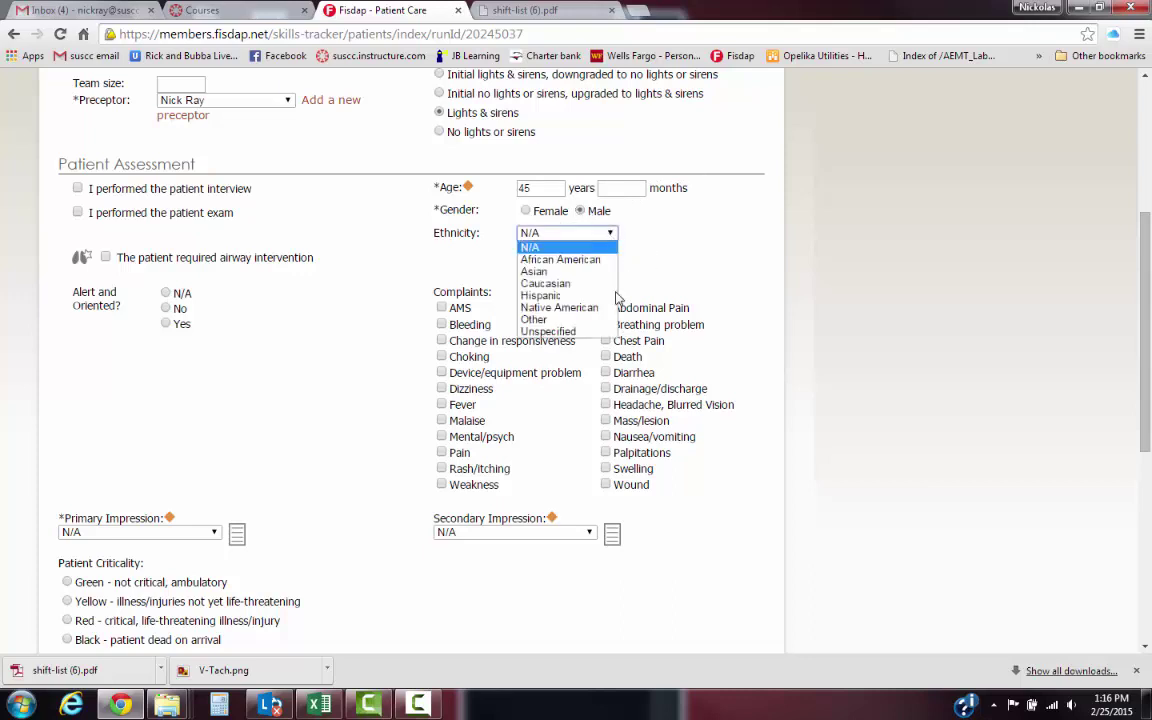
left_click(558, 259)
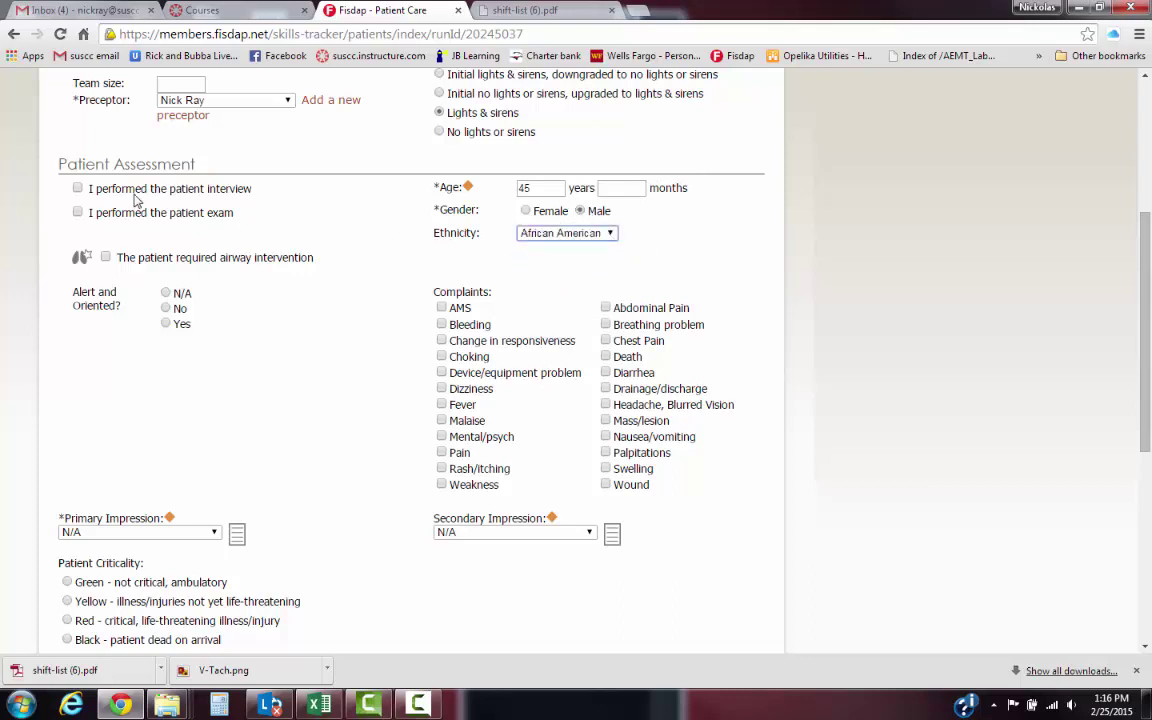
Mark that you performed both the patient interview and the patient exam
left_click(77, 189)
left_click(77, 210)
scroll(226, 206, "down", 1)
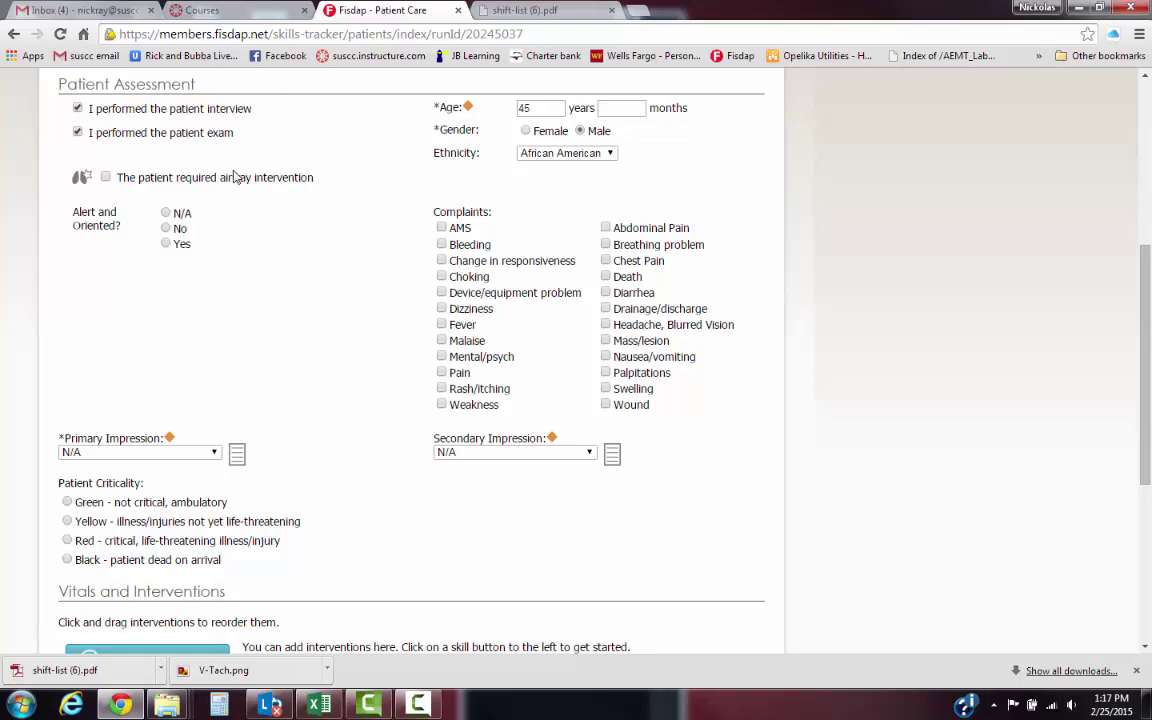
Record a successfully managed airway, alert and oriented Yes, and a breathing problem complaint
left_click(106, 177)
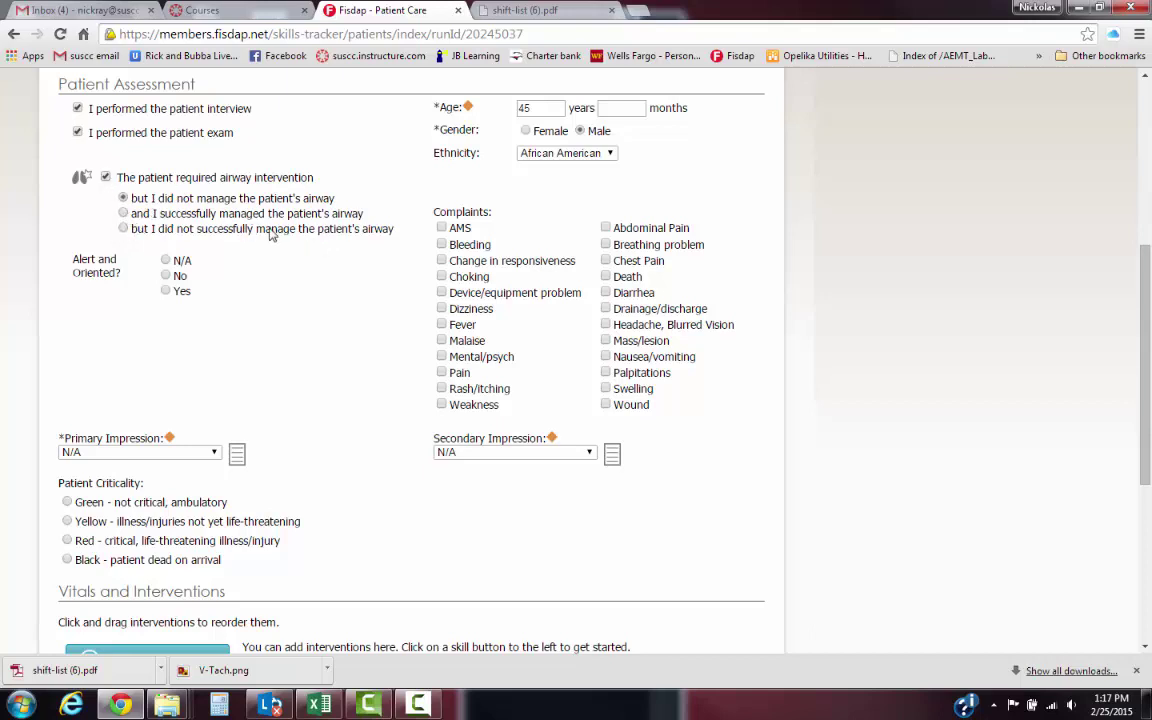
left_click(130, 216)
left_click(166, 291)
left_click(606, 245)
scroll(680, 265, "down", 3)
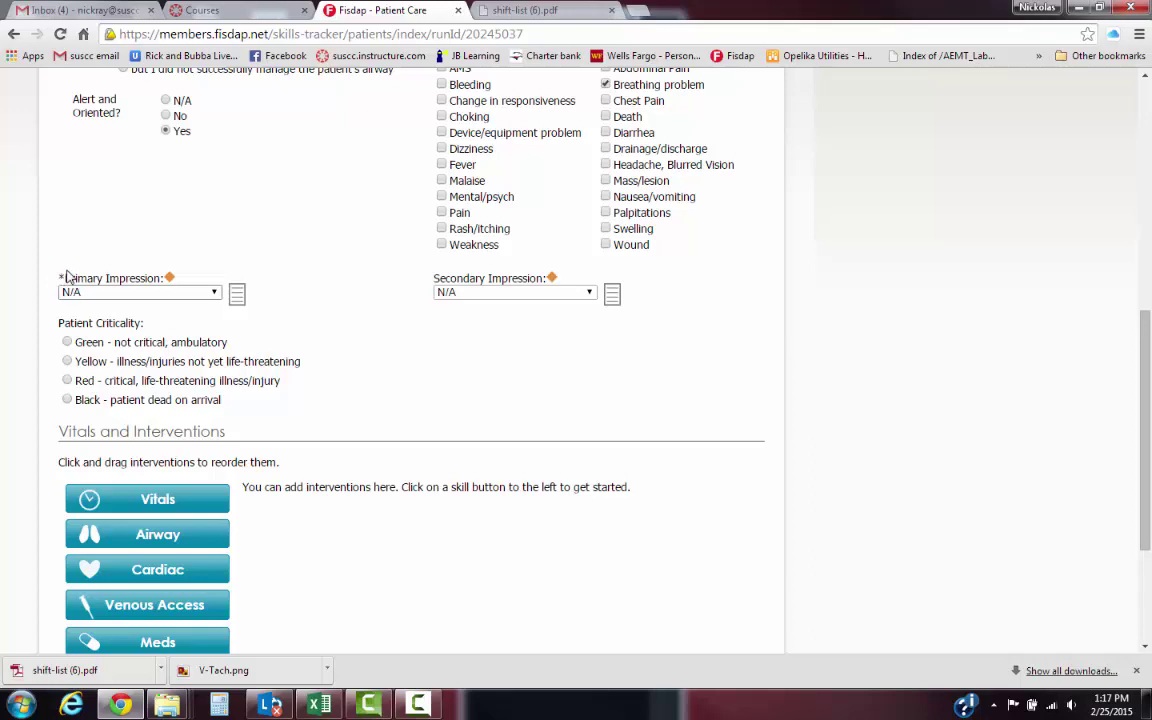
Set primary and secondary impressions to Respiratory and patient criticality to Red
left_click(122, 292)
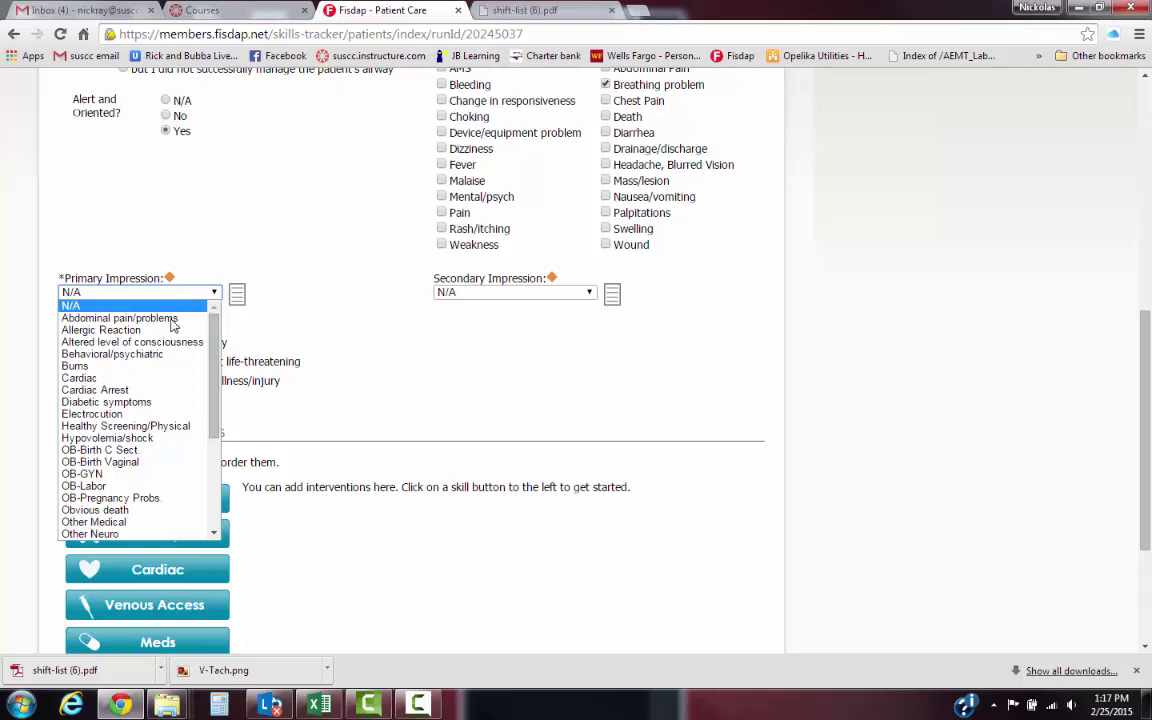
scroll(168, 352, "down", 3)
scroll(160, 358, "down", 1)
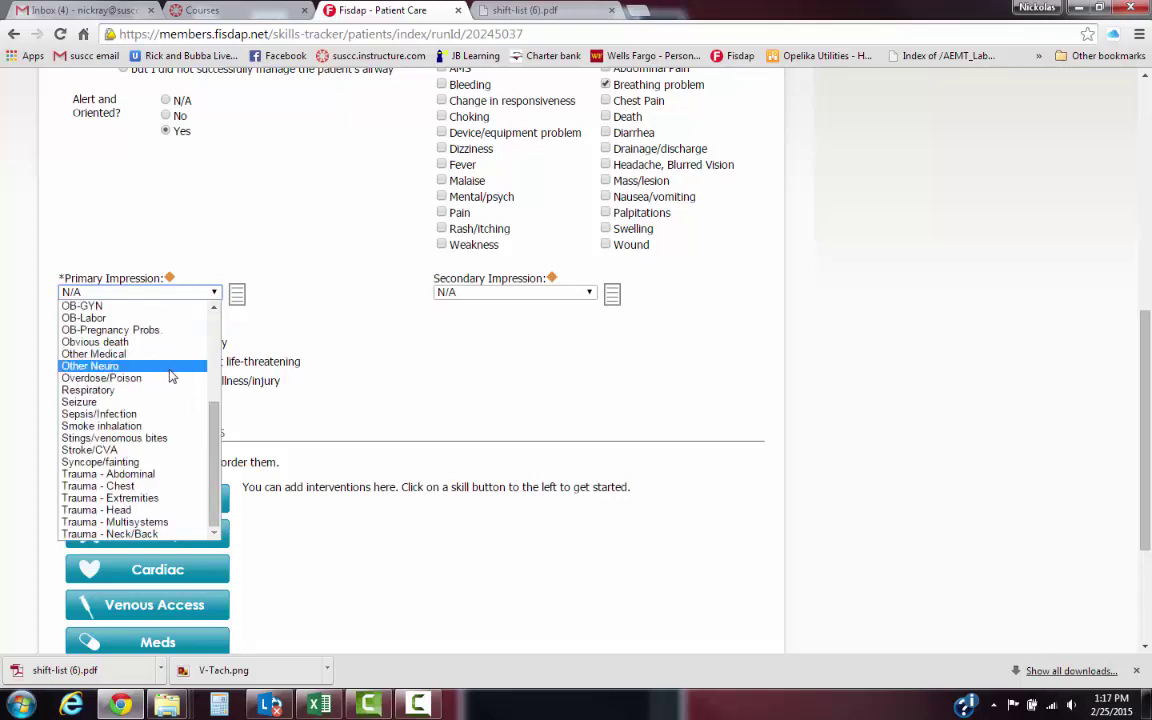
left_click(100, 390)
left_click(562, 297)
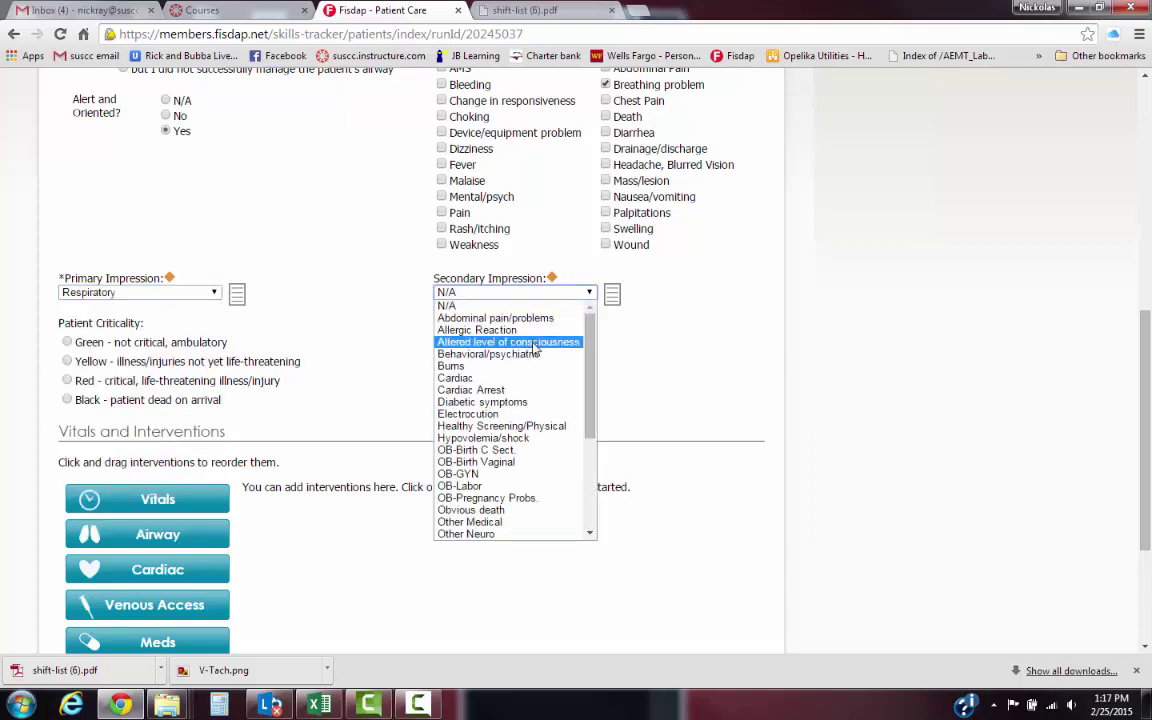
scroll(533, 345, "down", 3)
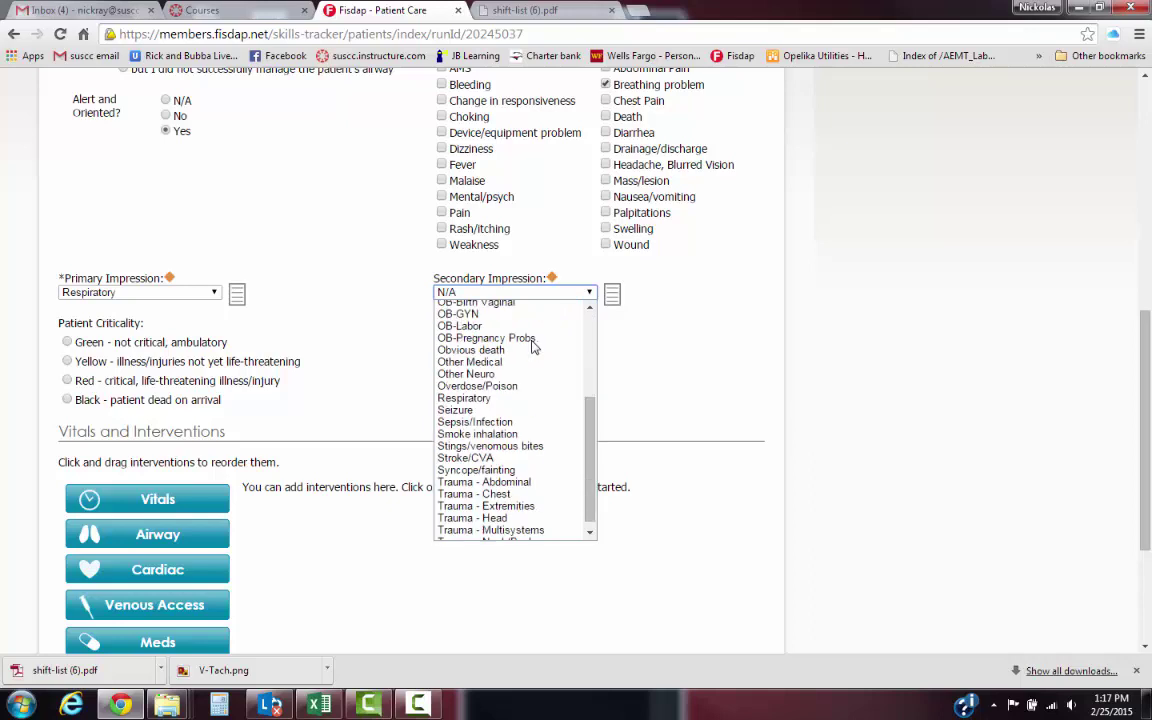
left_click(489, 391)
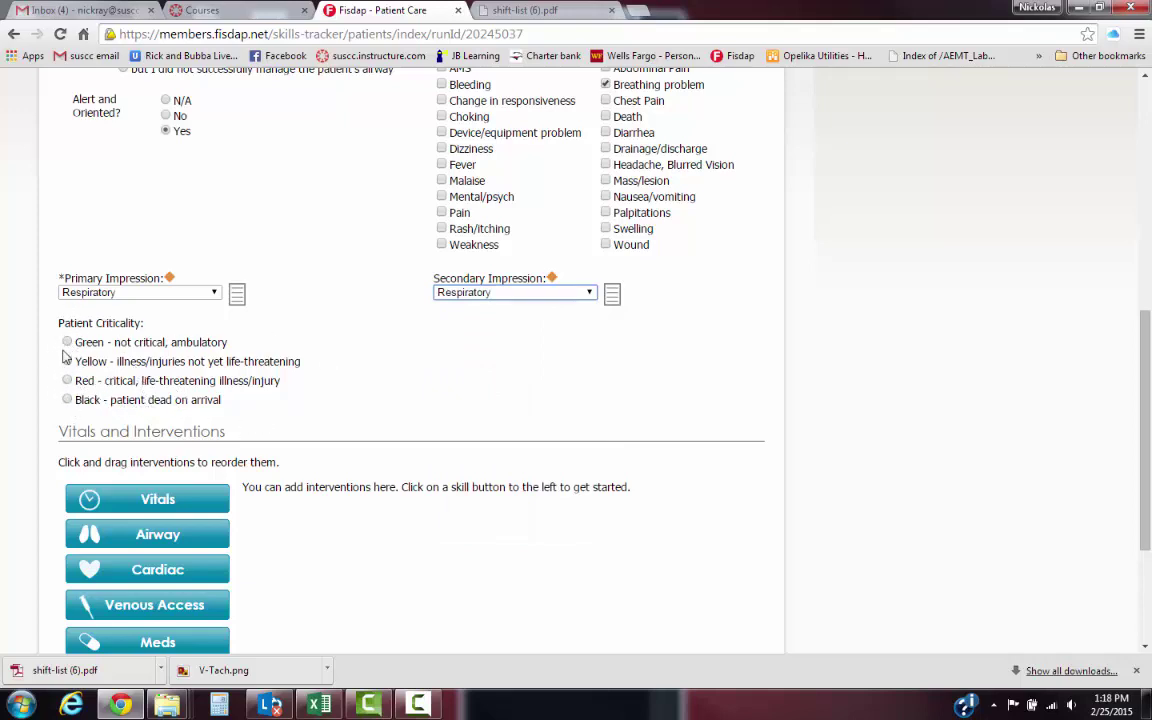
left_click(67, 382)
scroll(428, 362, "down", 2)
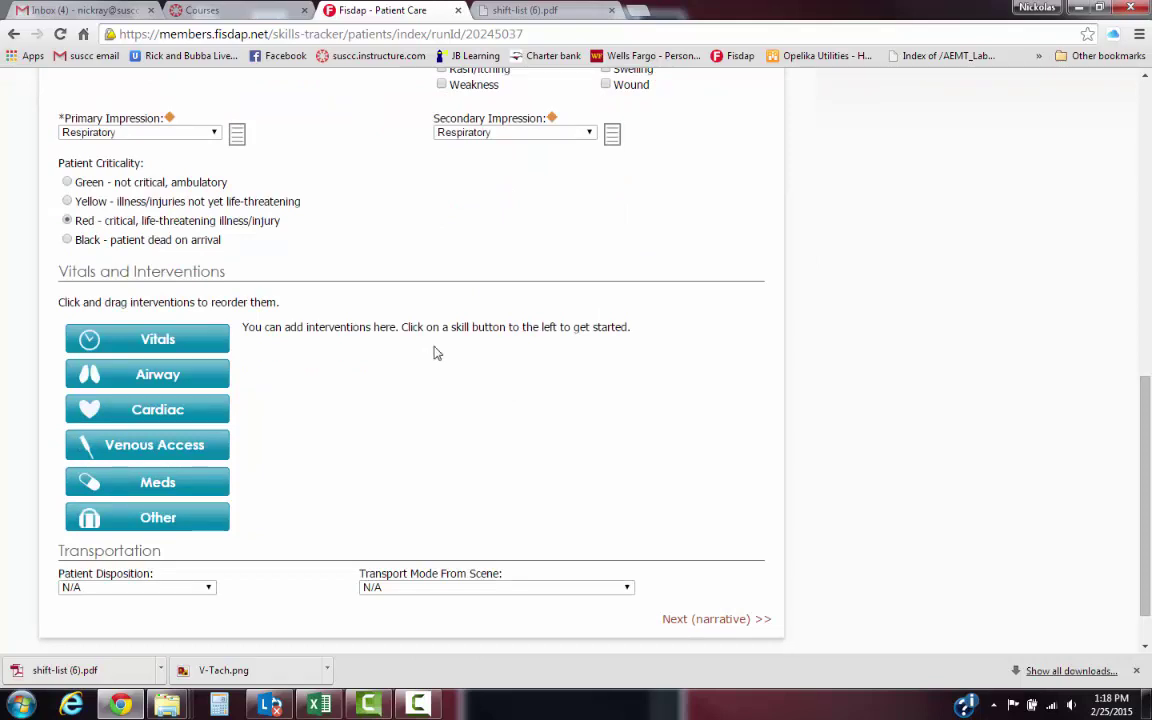
Save vitals of BP 140/80, pulse 110 Regular Weak, respirations 25 Shallow, SpO2 92
left_click(180, 342)
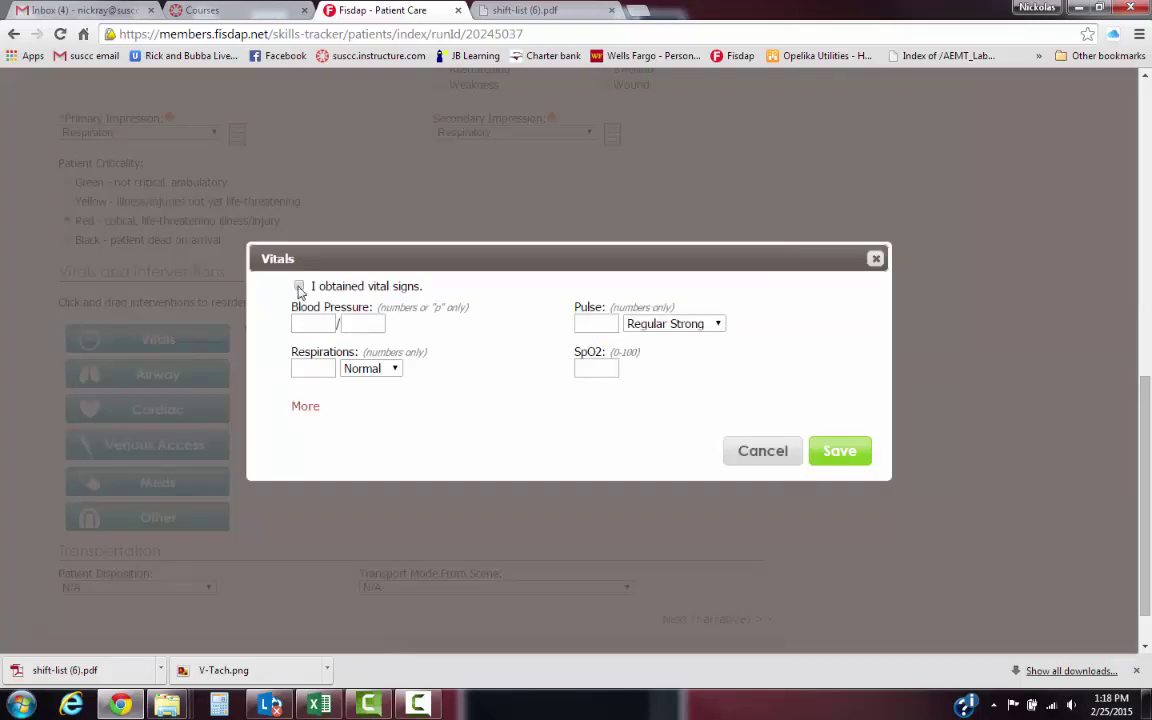
left_click(305, 322)
key("Tab")
key("Down")
key("Tab")
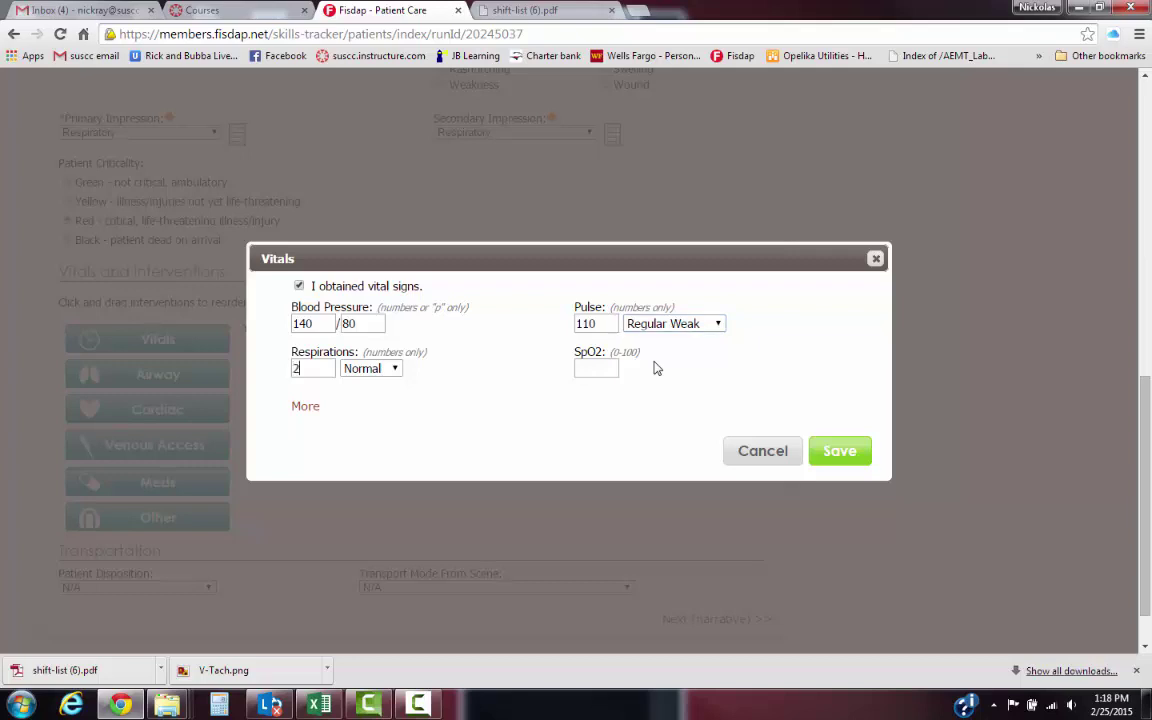
key("Tab")
key("Down")
key("Up")
key("Up")
key("Down")
key("Down")
key("Tab")
left_click(845, 460)
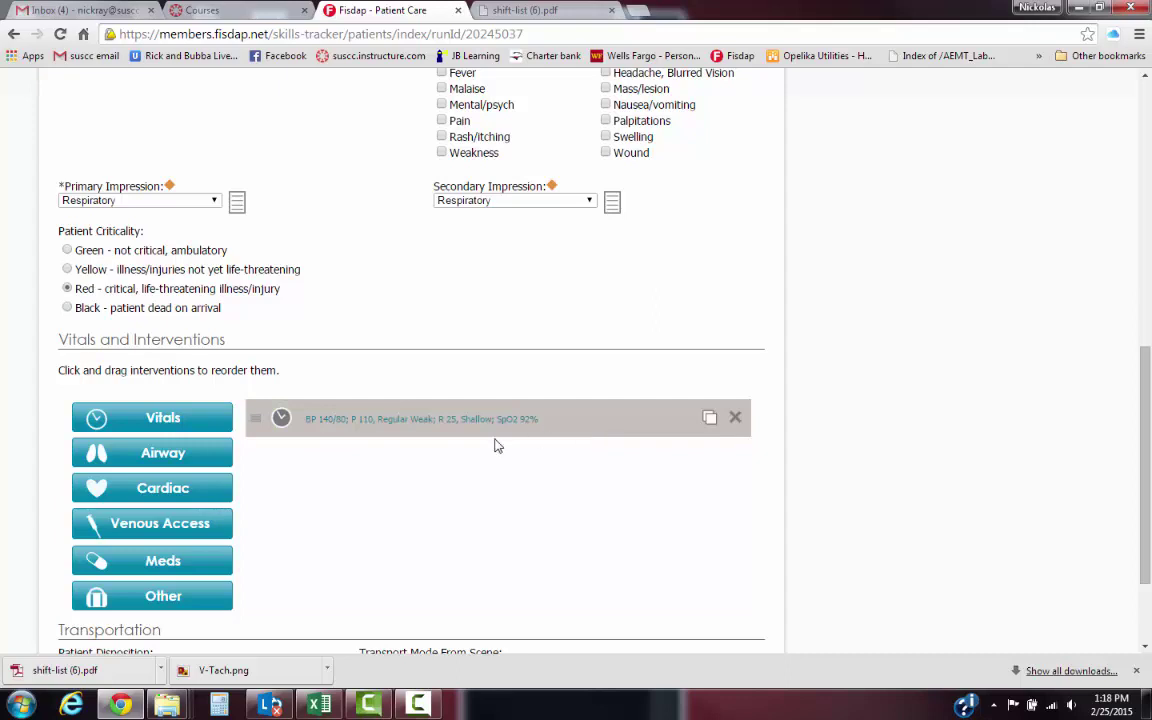
Save an airway intervention: Manual ventilation, performed by you, marked successful
left_click(183, 456)
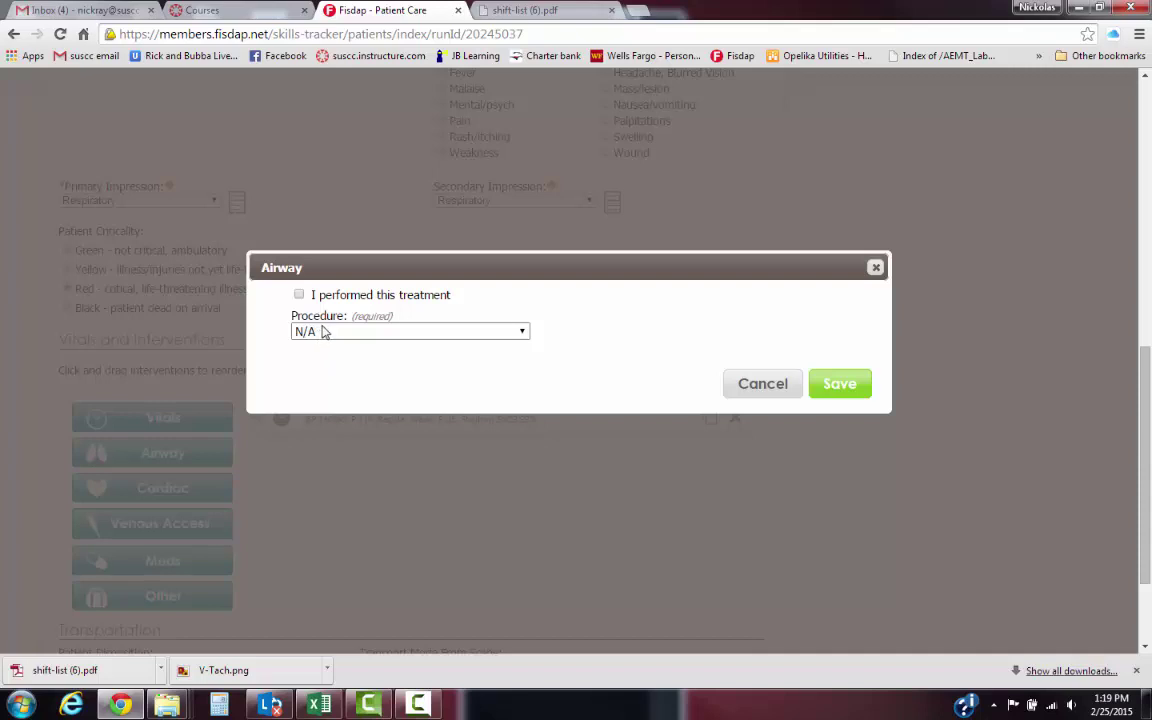
left_click(299, 298)
left_click(440, 333)
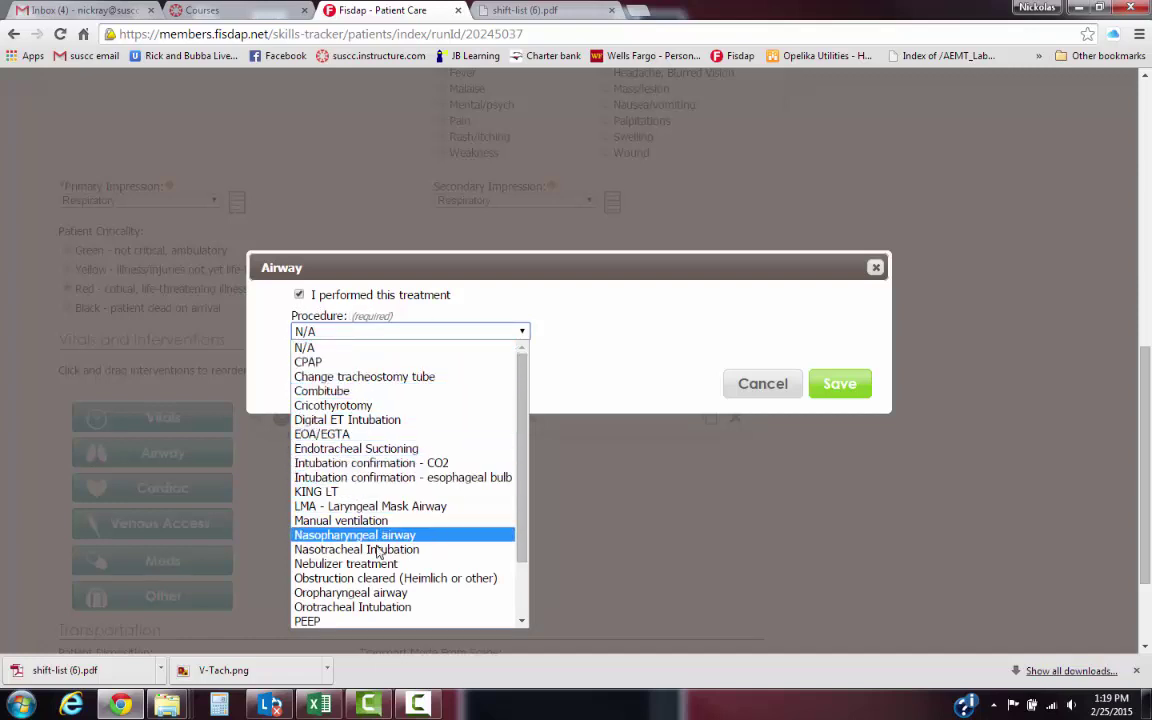
left_click(340, 524)
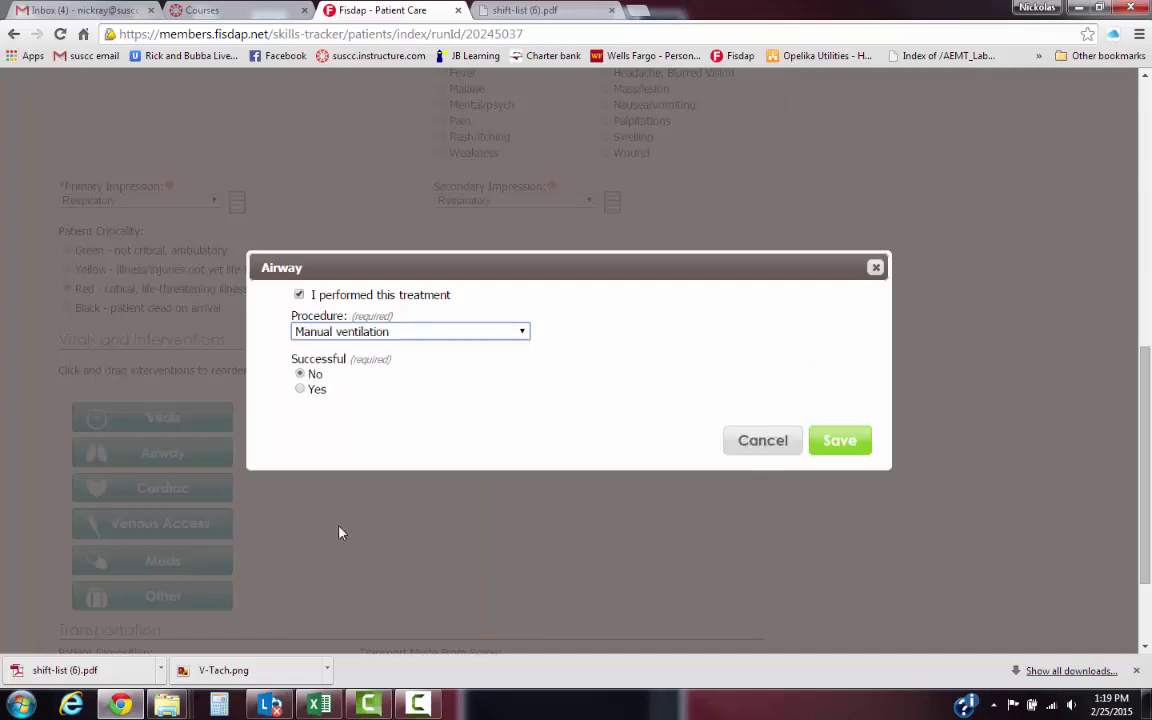
left_click(300, 390)
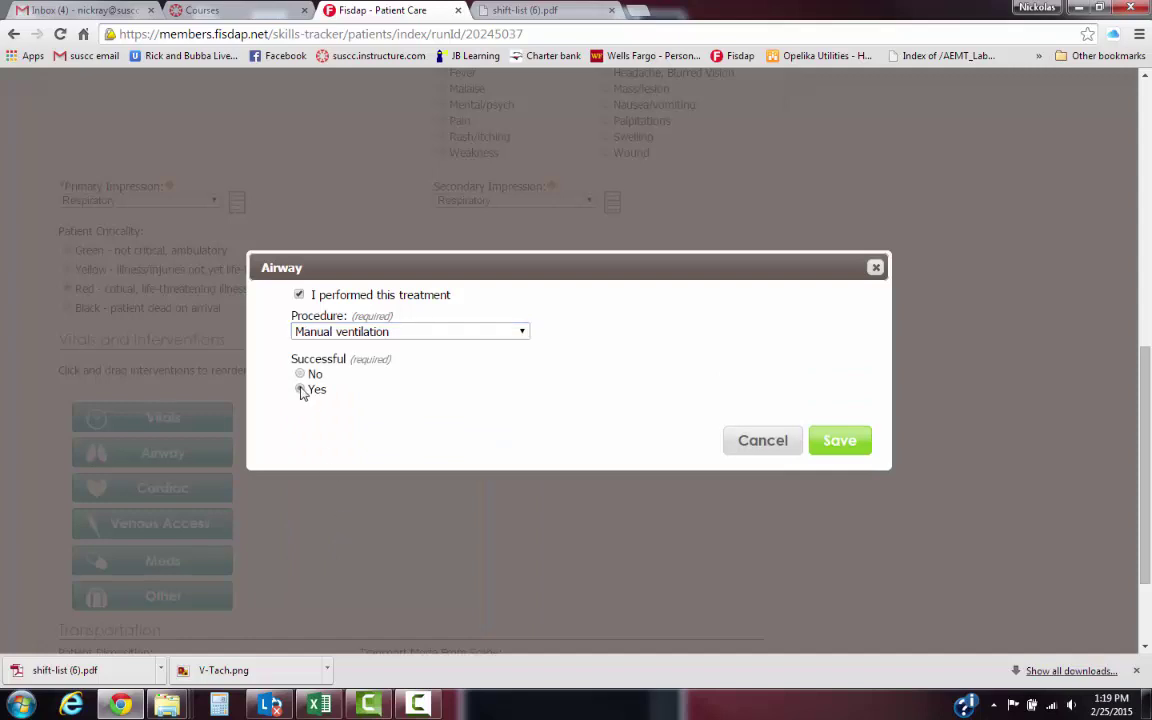
left_click(500, 332)
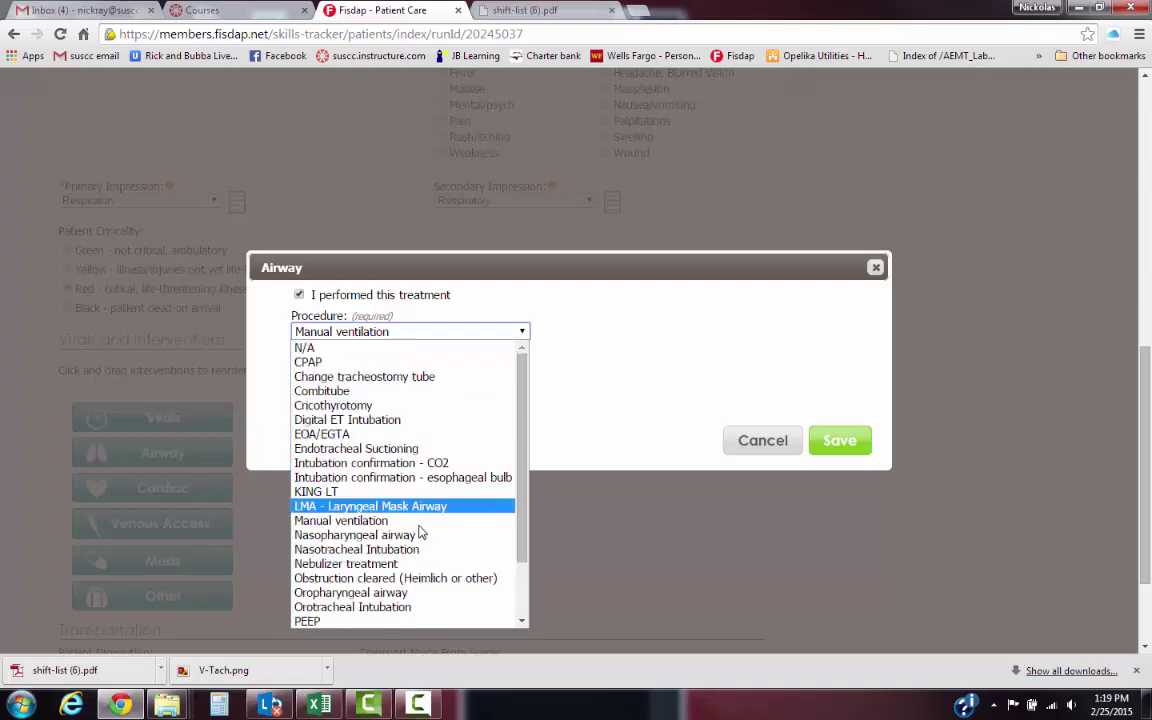
scroll(453, 535, "down", 2)
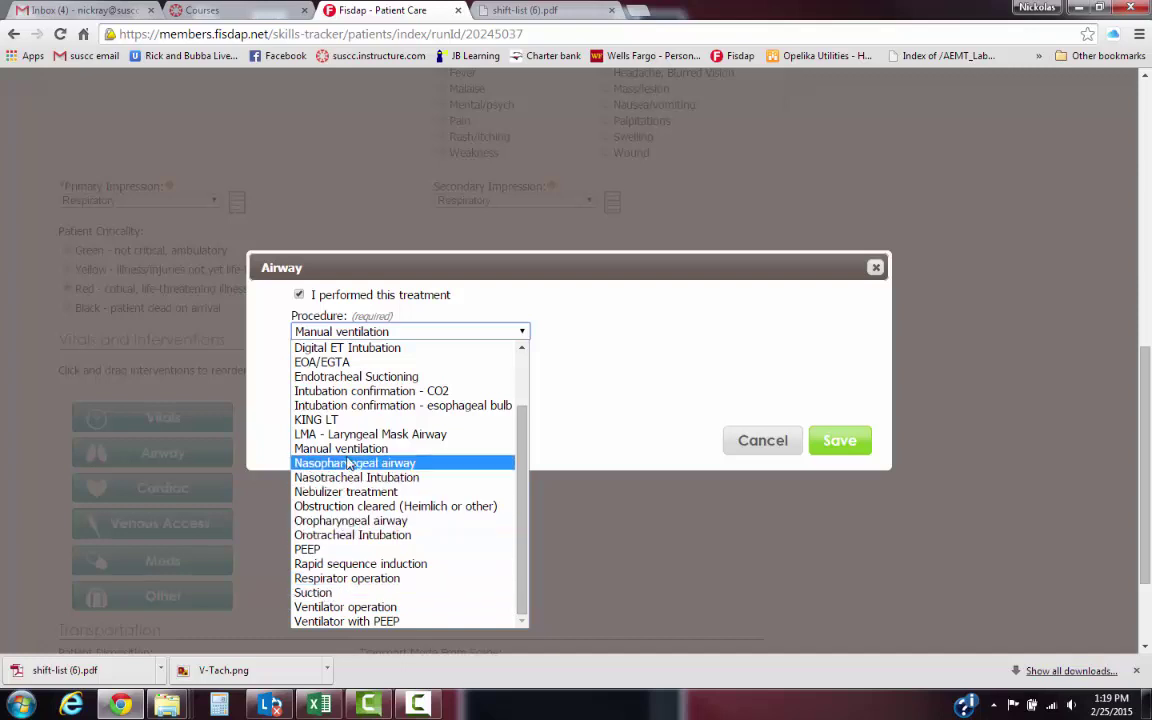
left_click(850, 437)
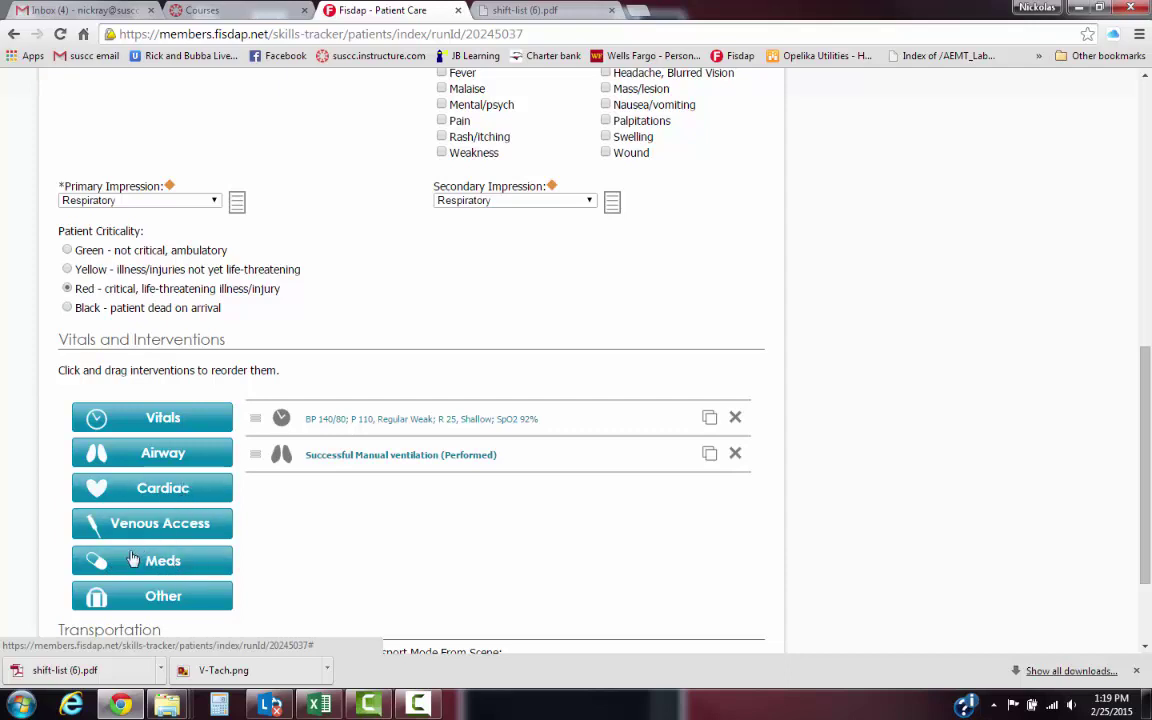
Save Pulse Oximetry as a performed Other intervention
scroll(133, 560, "down", 2)
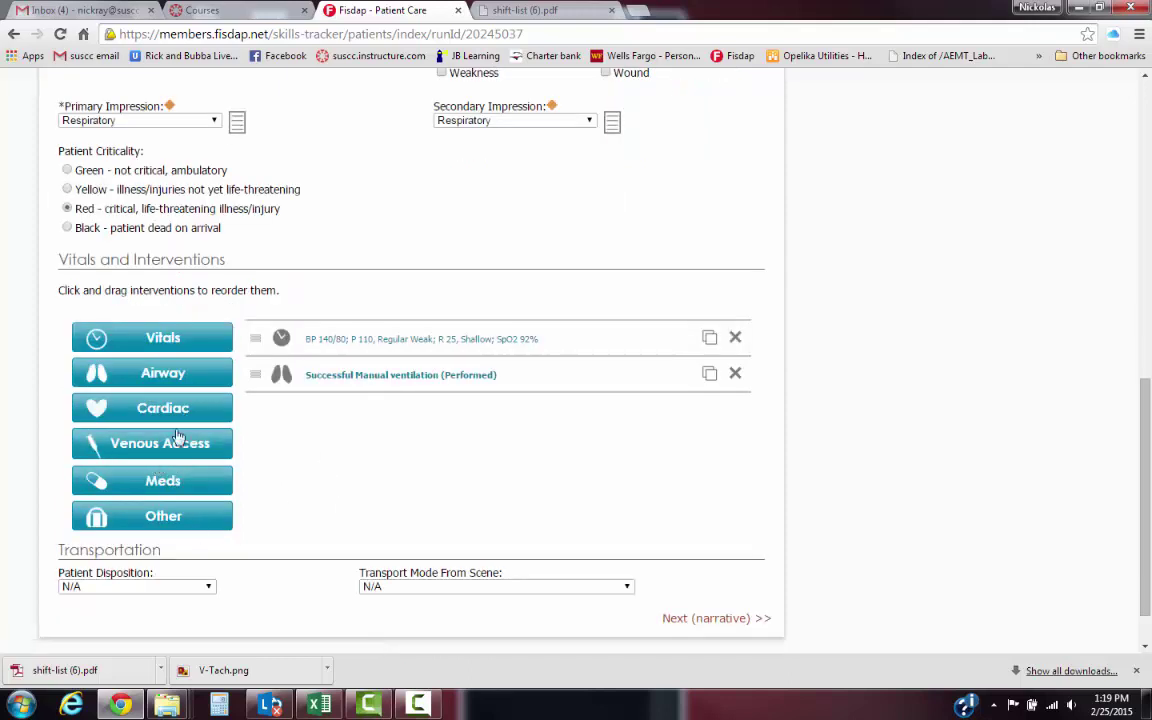
left_click(194, 519)
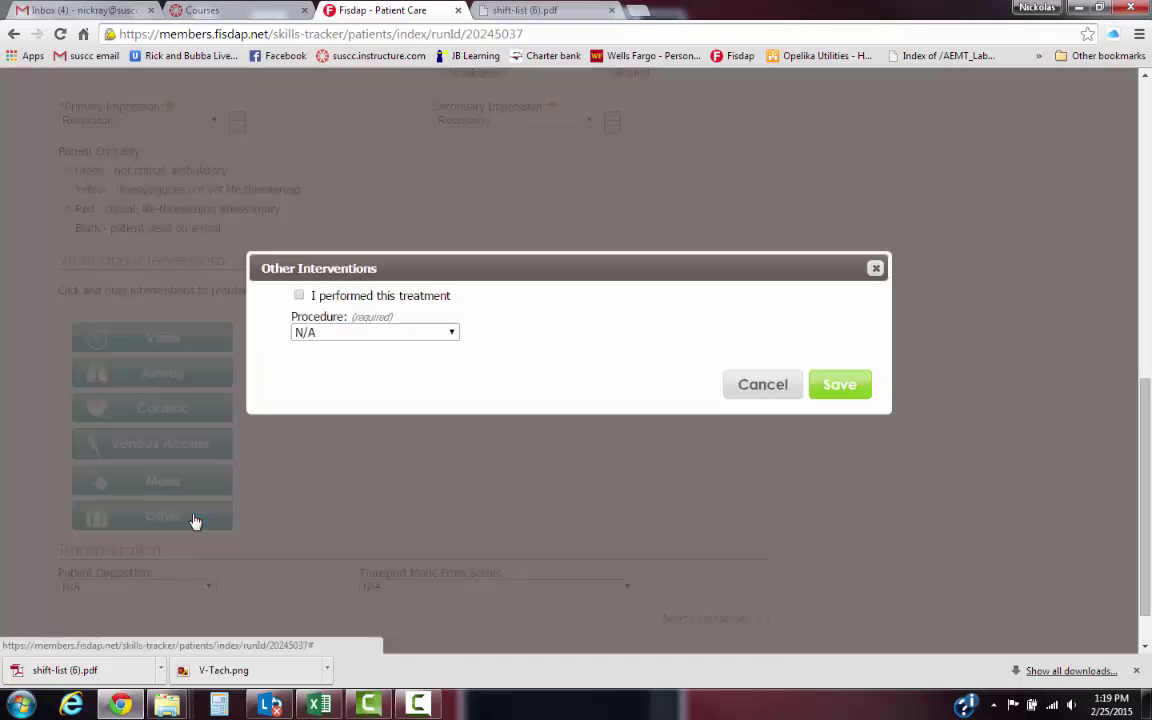
left_click(298, 295)
left_click(452, 334)
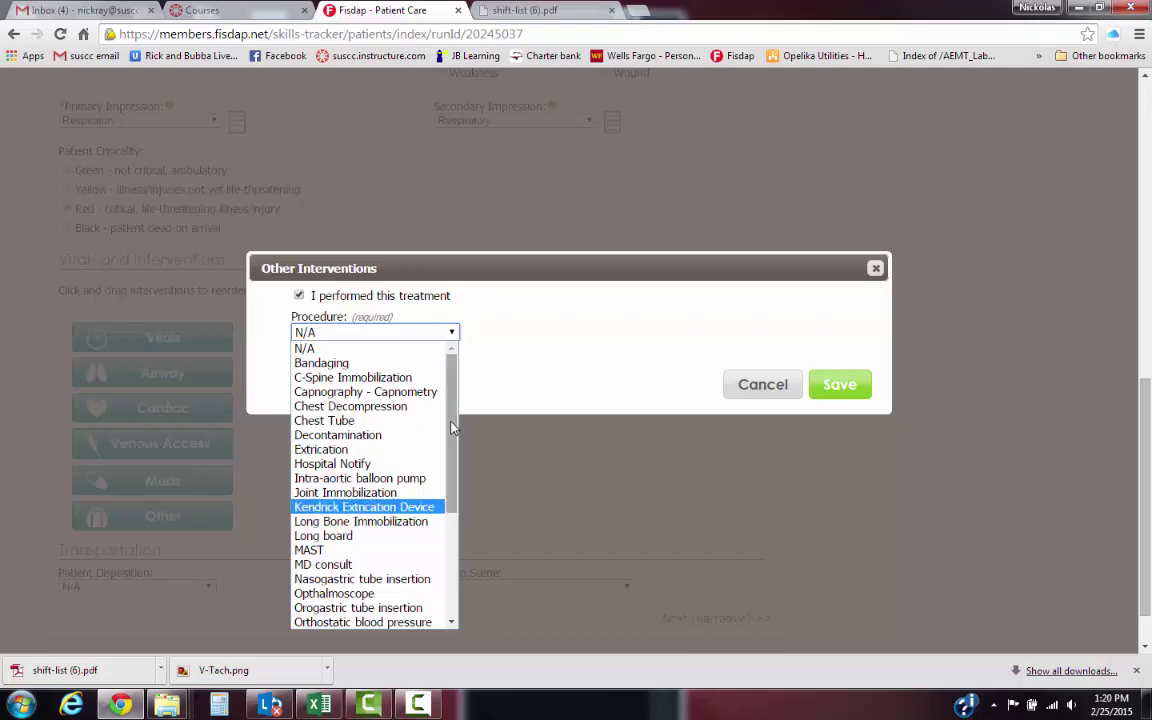
scroll(405, 494, "down", 3)
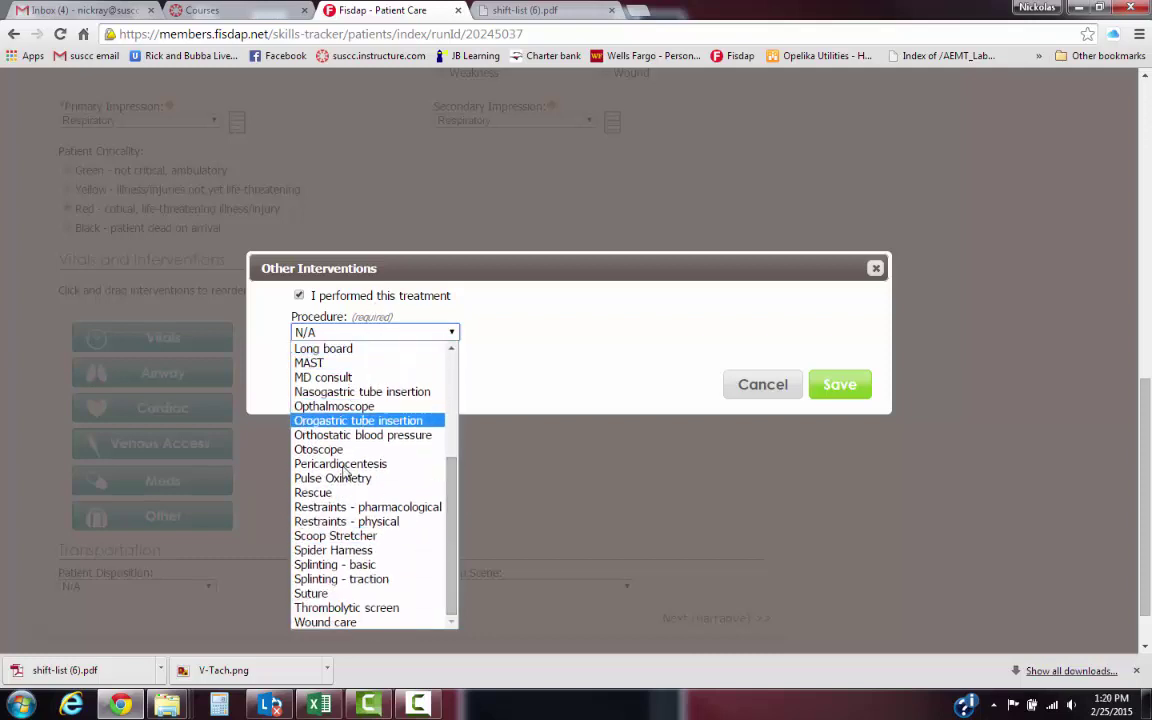
left_click(335, 478)
left_click(841, 386)
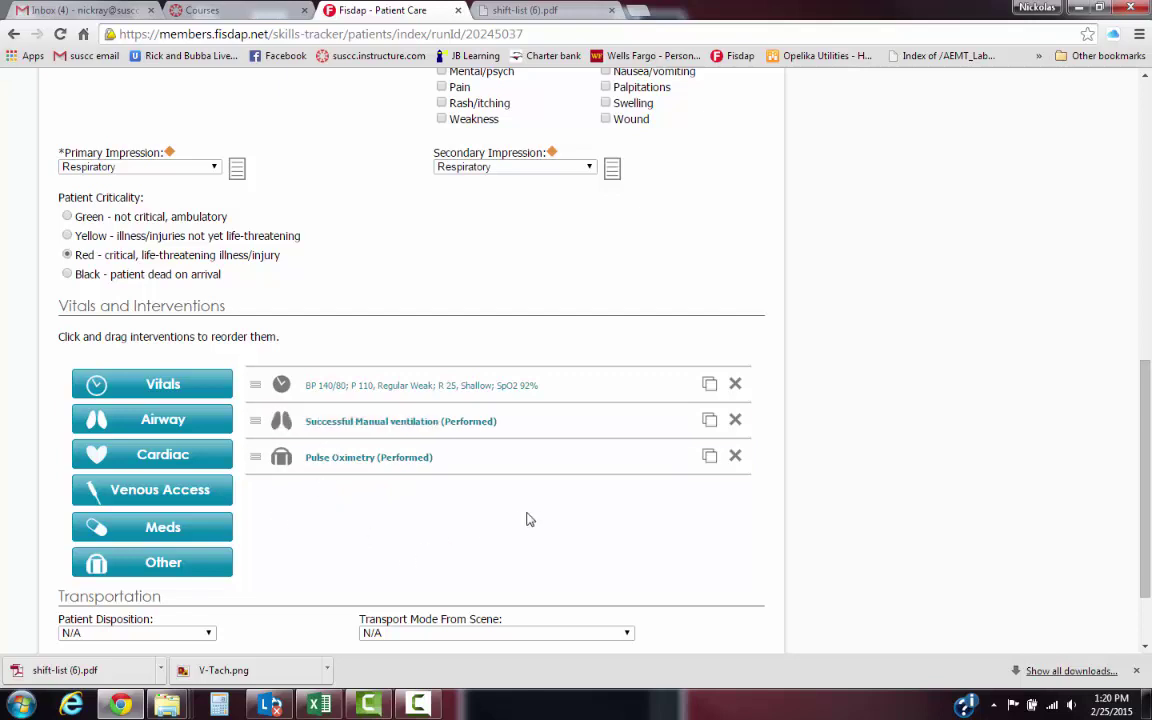
Close an unneeded second Other intervention entry unsaved and view the interventions list
left_click(208, 556)
left_click(433, 338)
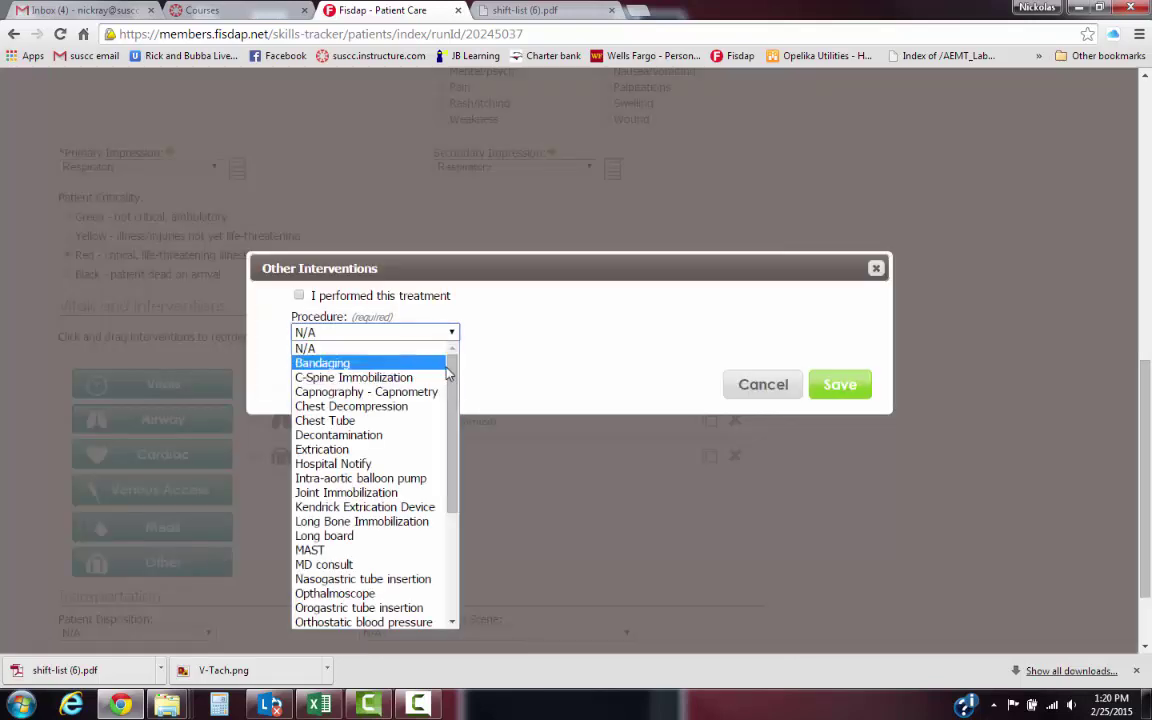
left_click_drag(452, 387, 456, 588)
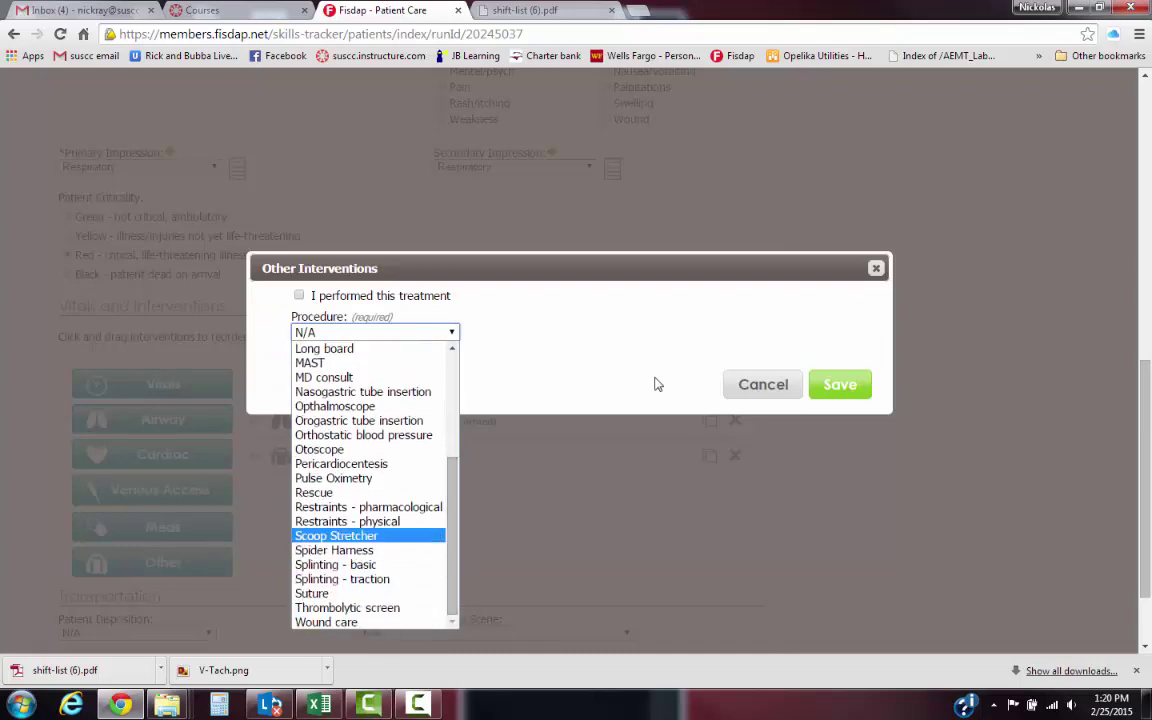
left_click(877, 270)
scroll(530, 442, "down", 2)
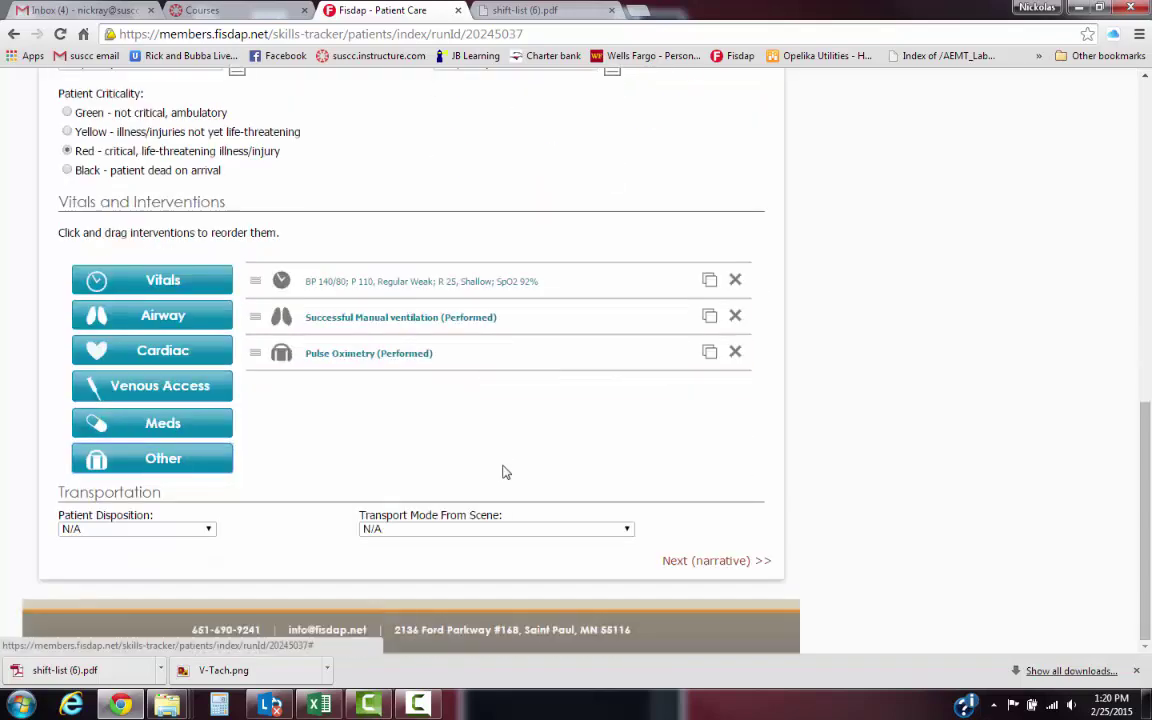
Set Patient Disposition to 'Treated, transported' and Transport Mode From Scene to 'No lights or sirens'
left_click(133, 528)
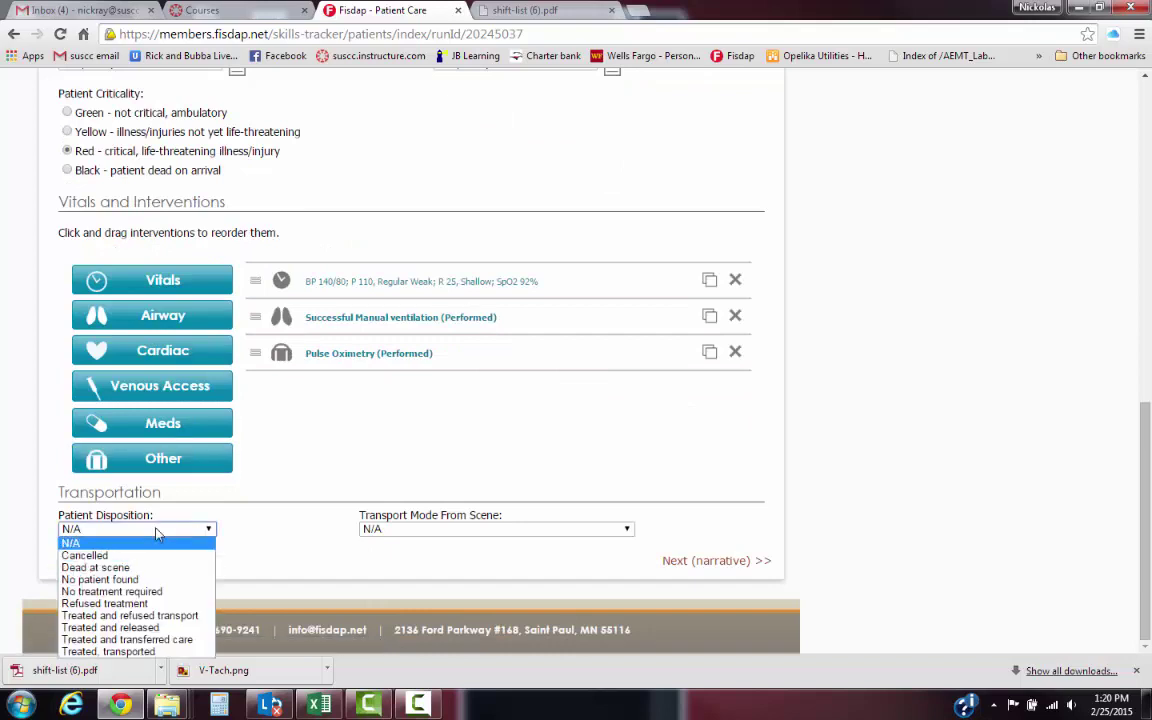
left_click(150, 651)
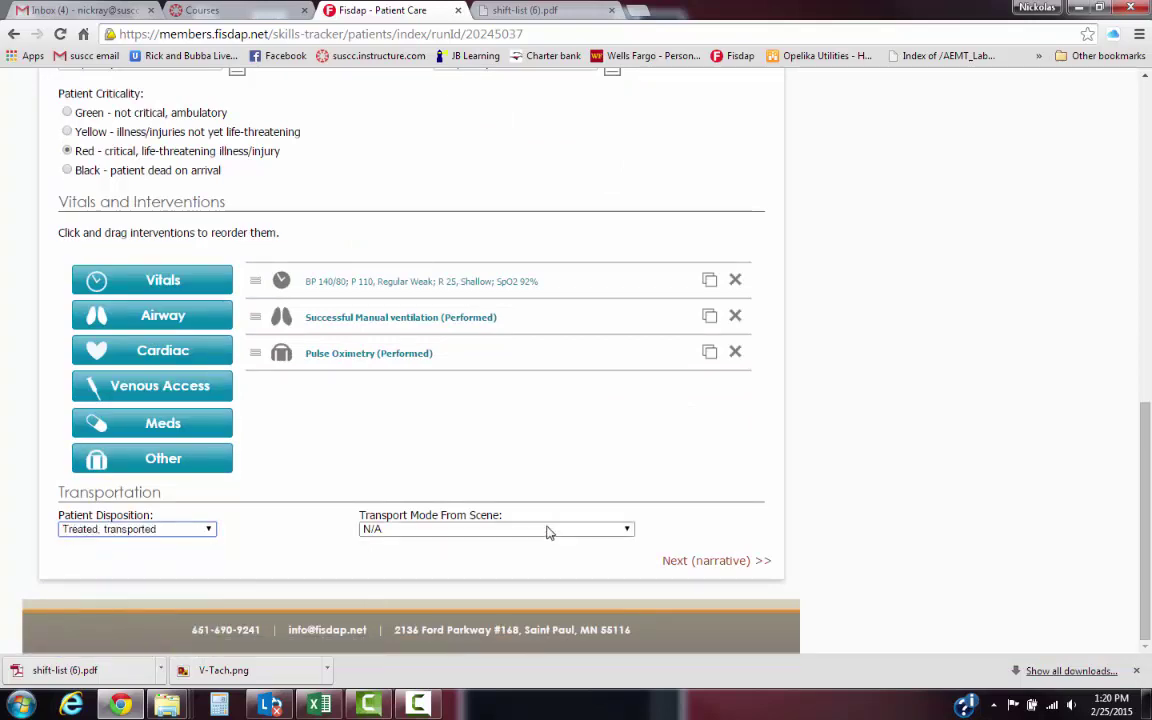
left_click(537, 530)
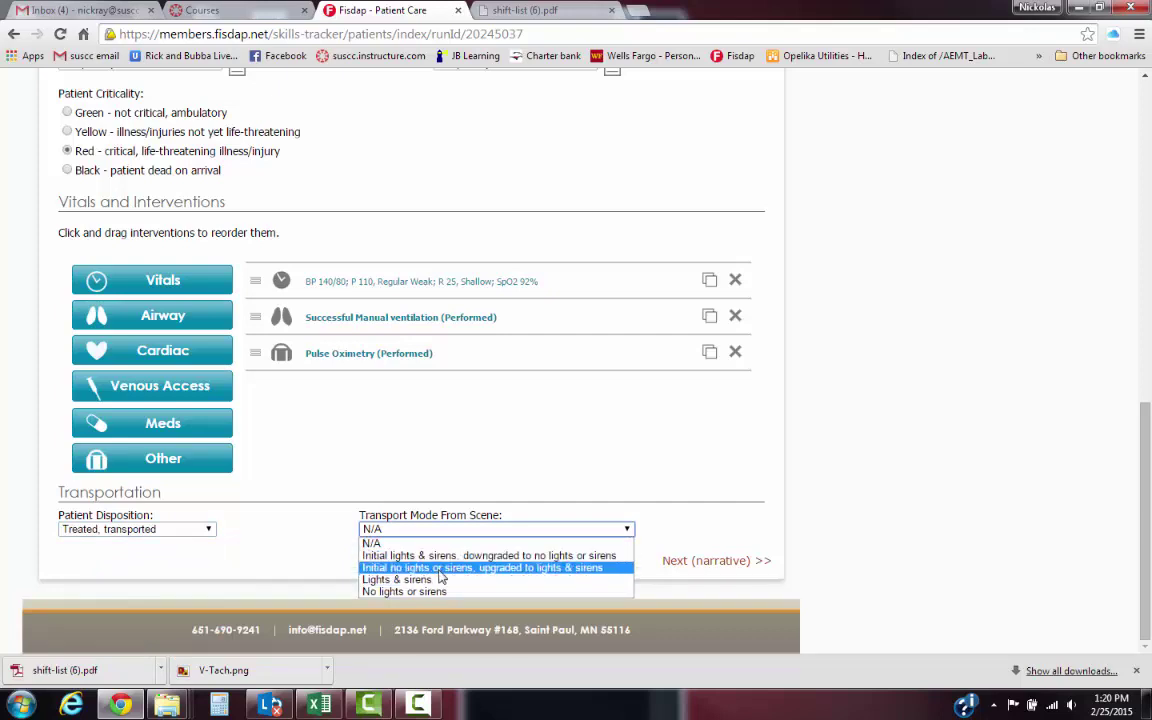
left_click(437, 568)
left_click(580, 532)
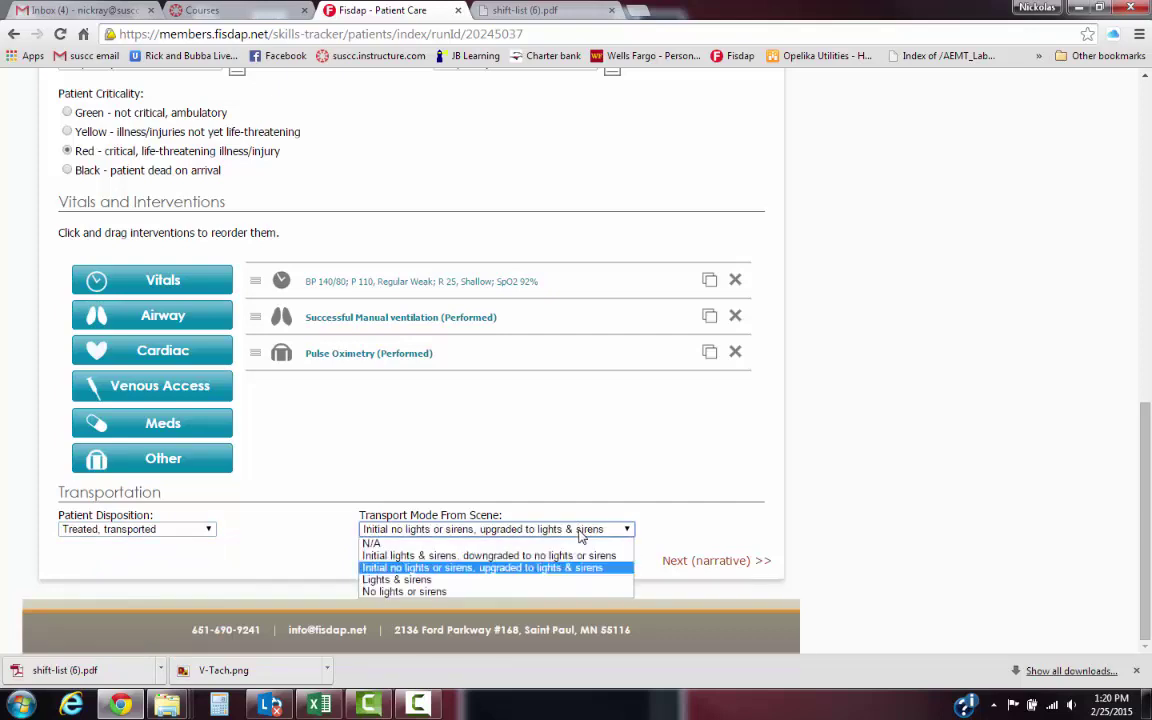
left_click(370, 591)
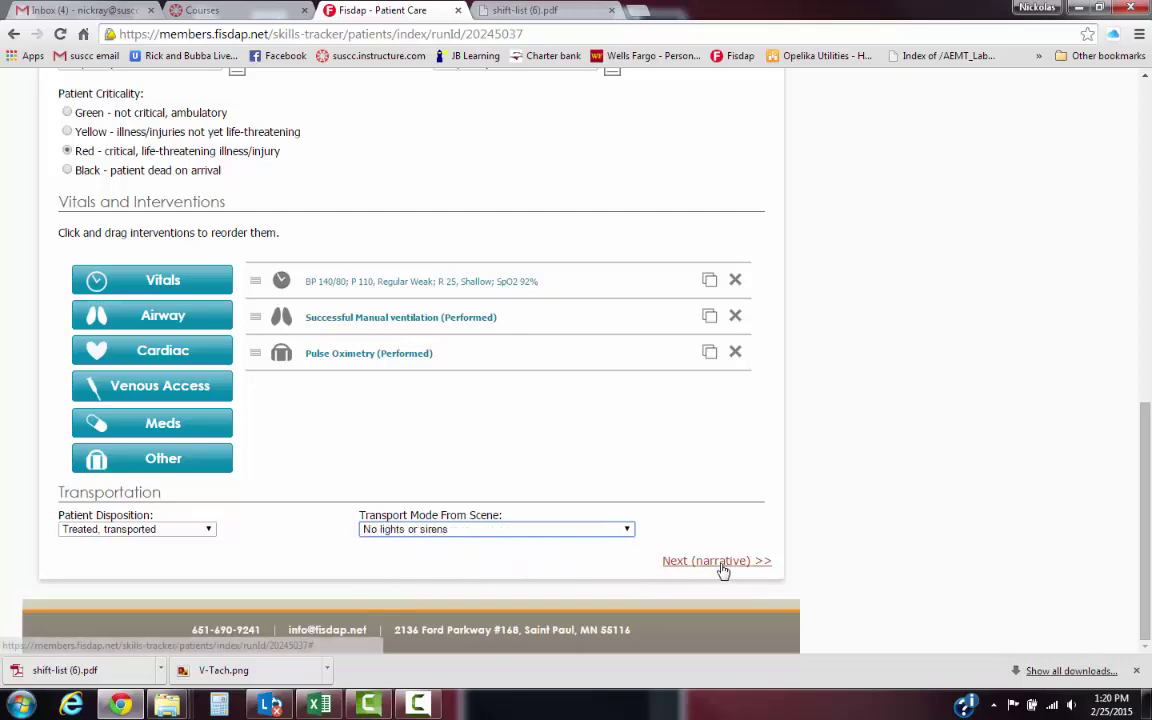
scroll(663, 437, "up", 6)
scroll(640, 422, "up", 2)
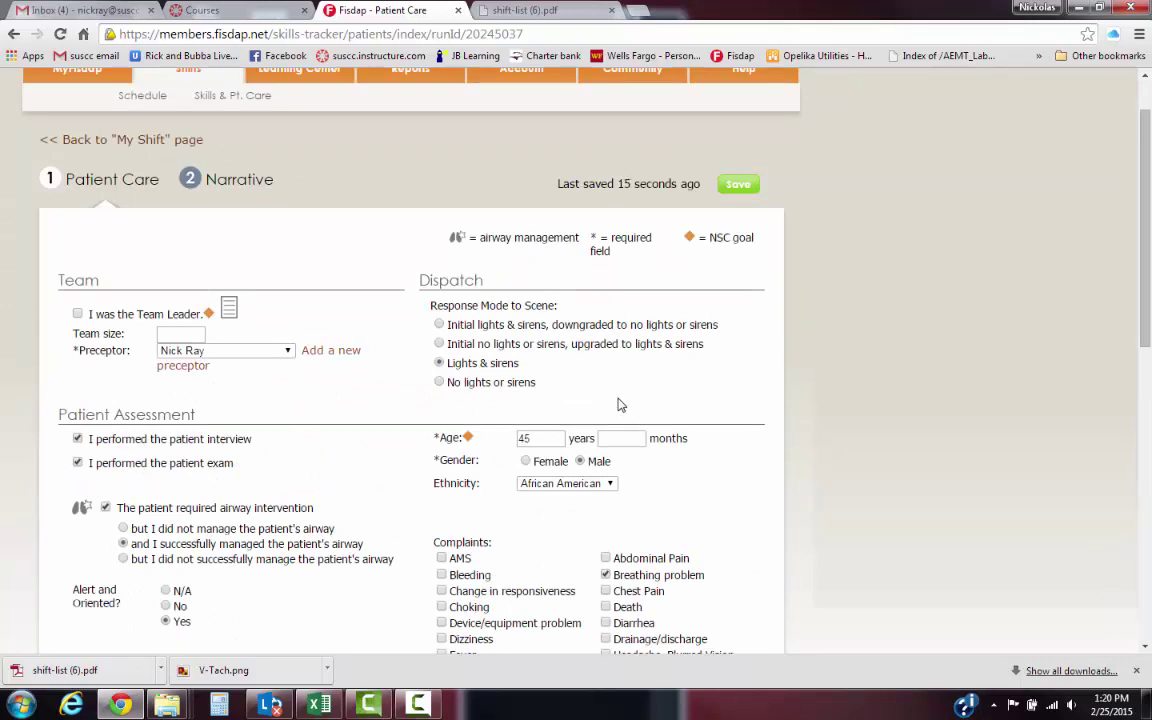
scroll(618, 404, "down", 10)
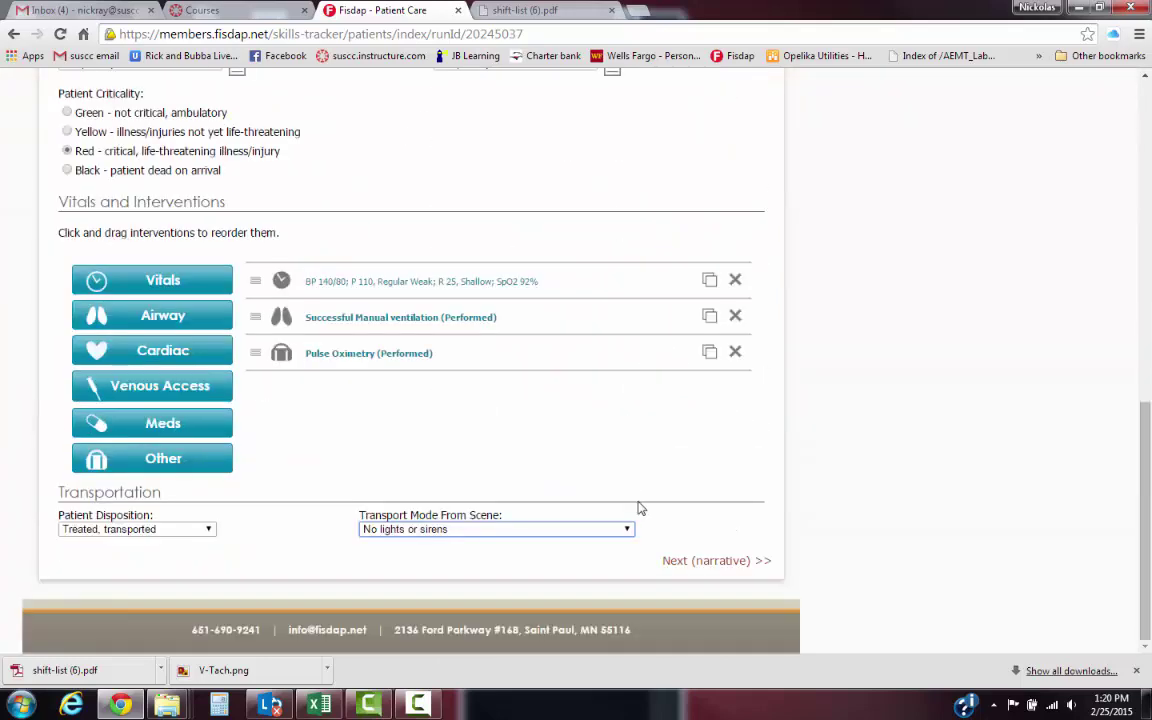
On the narrative page, begin the dispatch sentence 'Immediate response for ALS unit to'
left_click(705, 562)
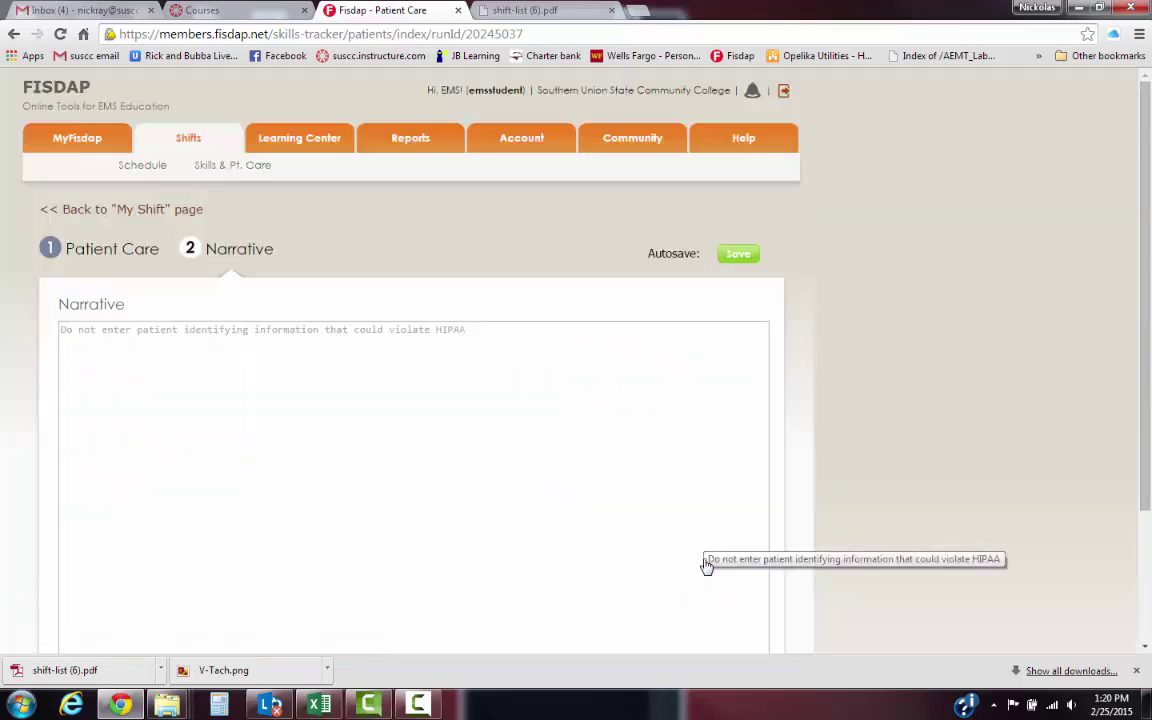
left_click(467, 337)
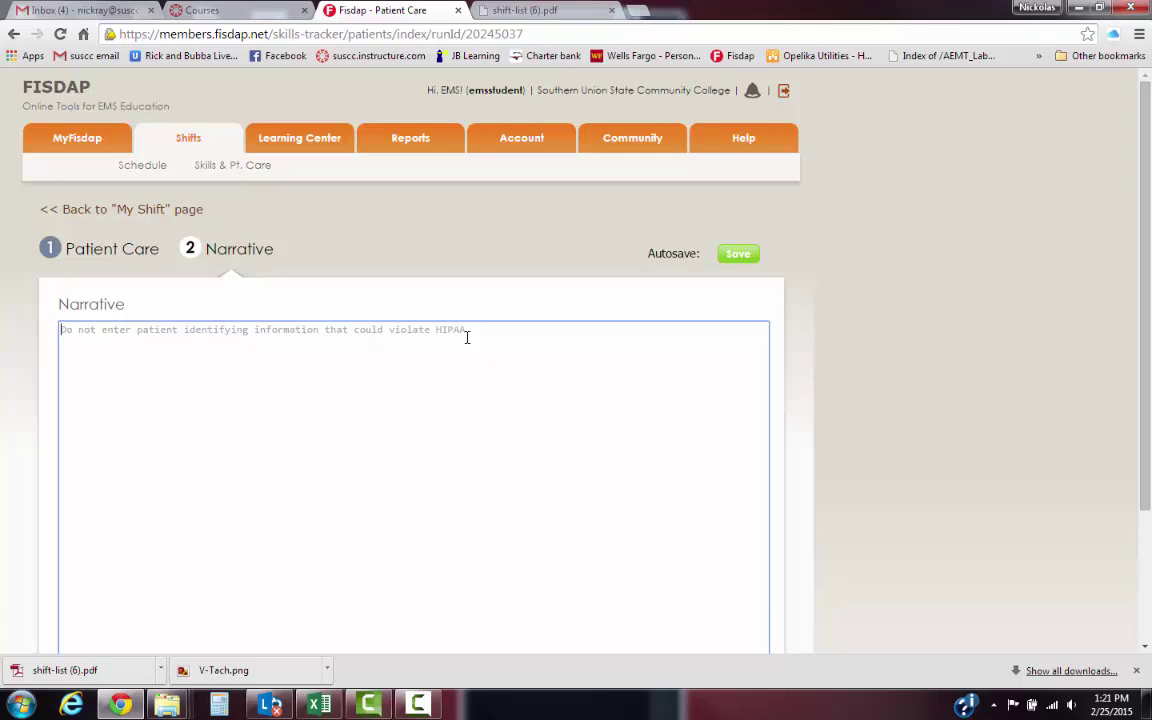
type("Imme")
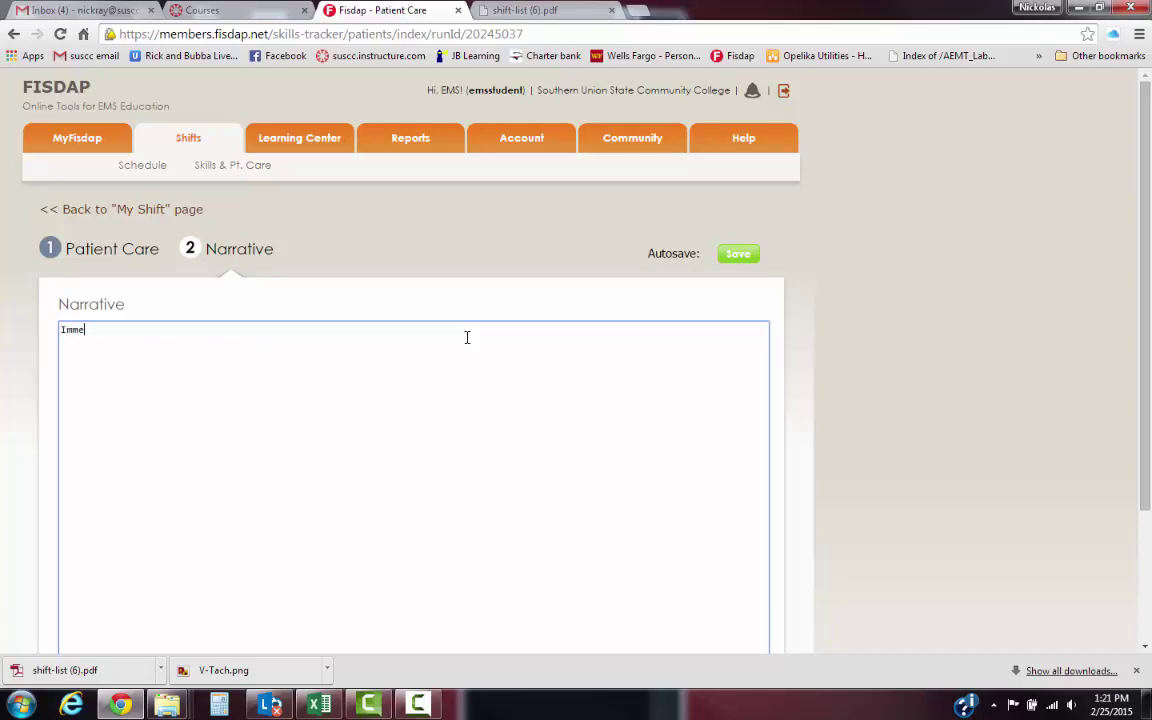
type("diate response for ALS unit")
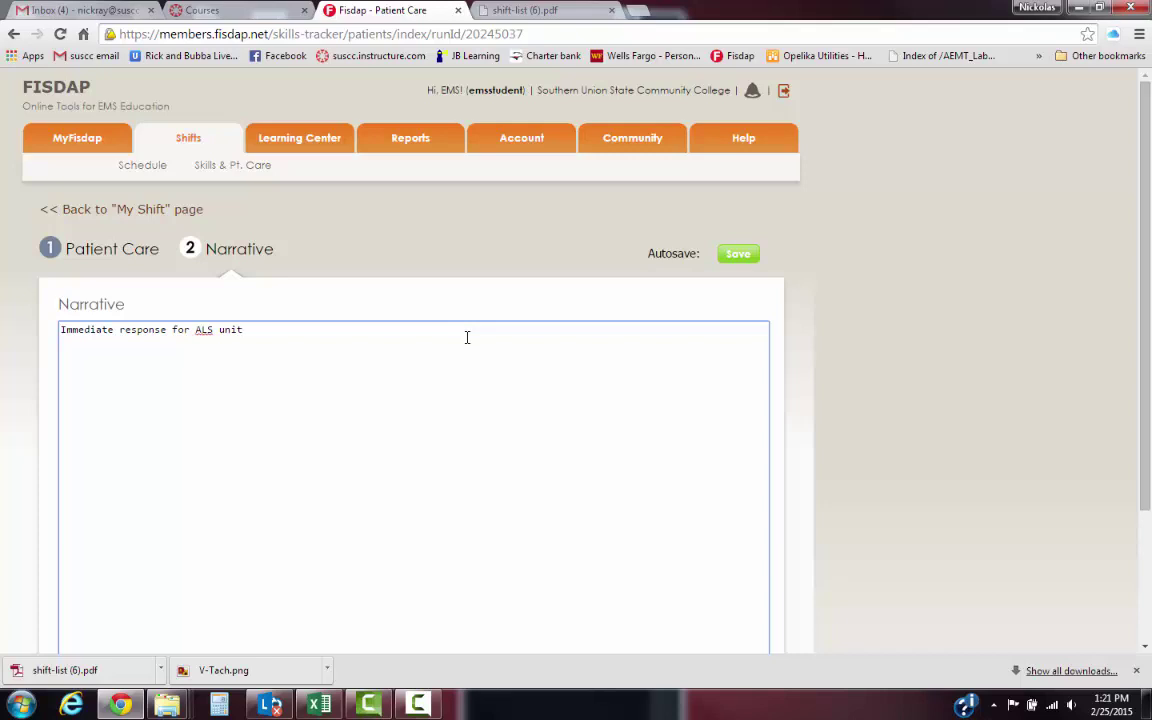
type("to")
left_click(105, 249)
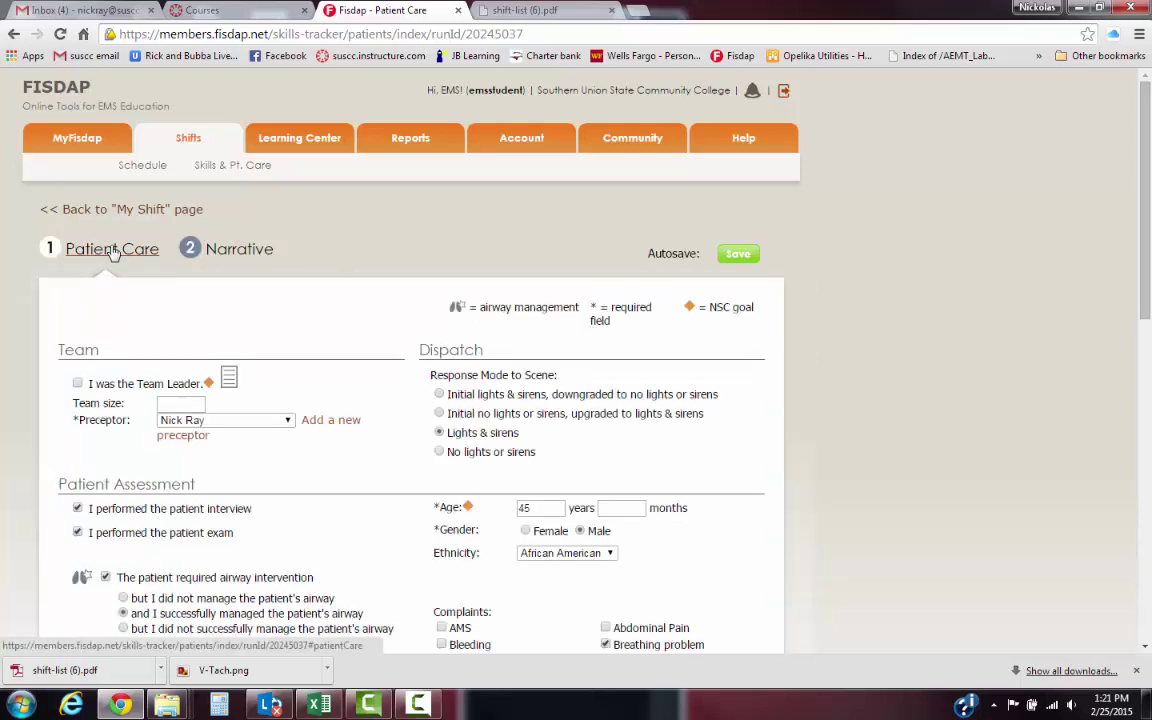
left_click(212, 254)
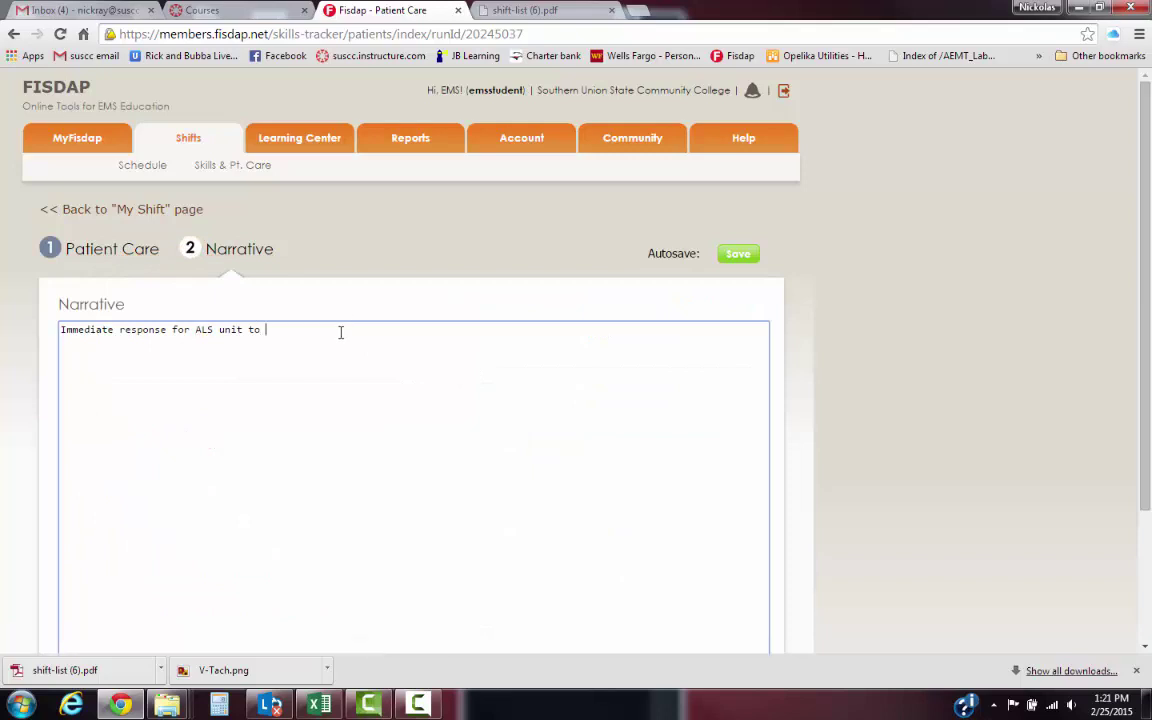
Finish with '45 year old male with difficulty breathing' and add the C-Chief Complaint exertion line
type("45 year old male with difficulty breathing. ")
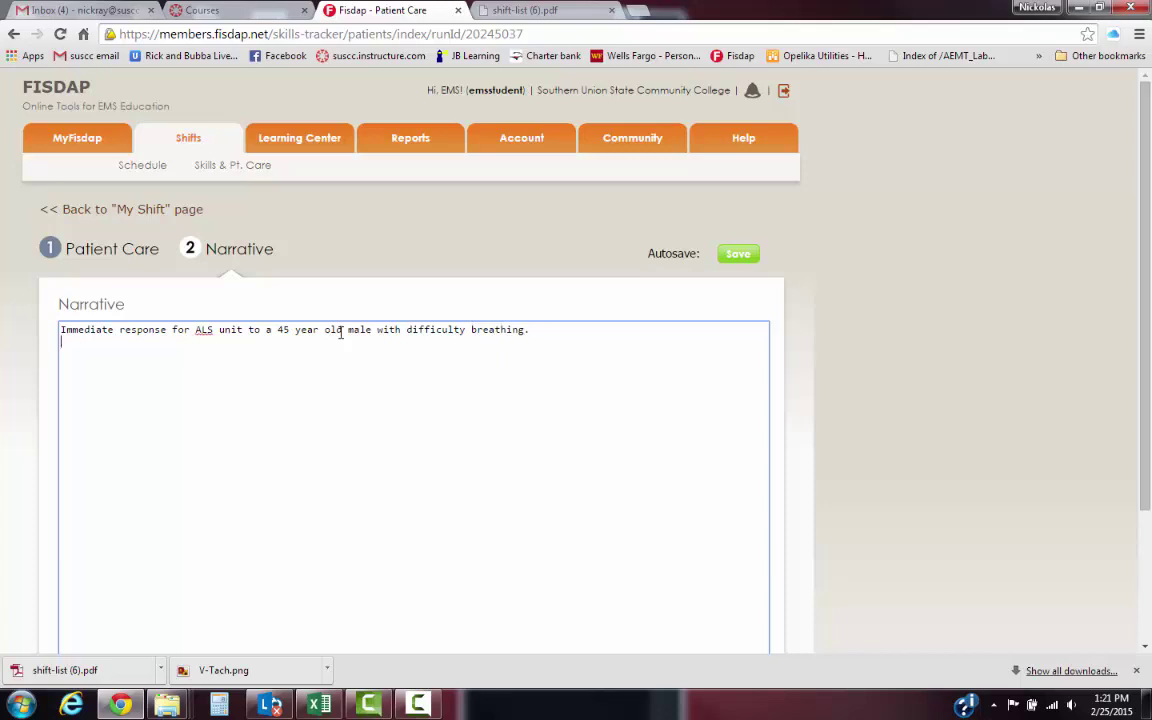
type("C-Chief Complaint")
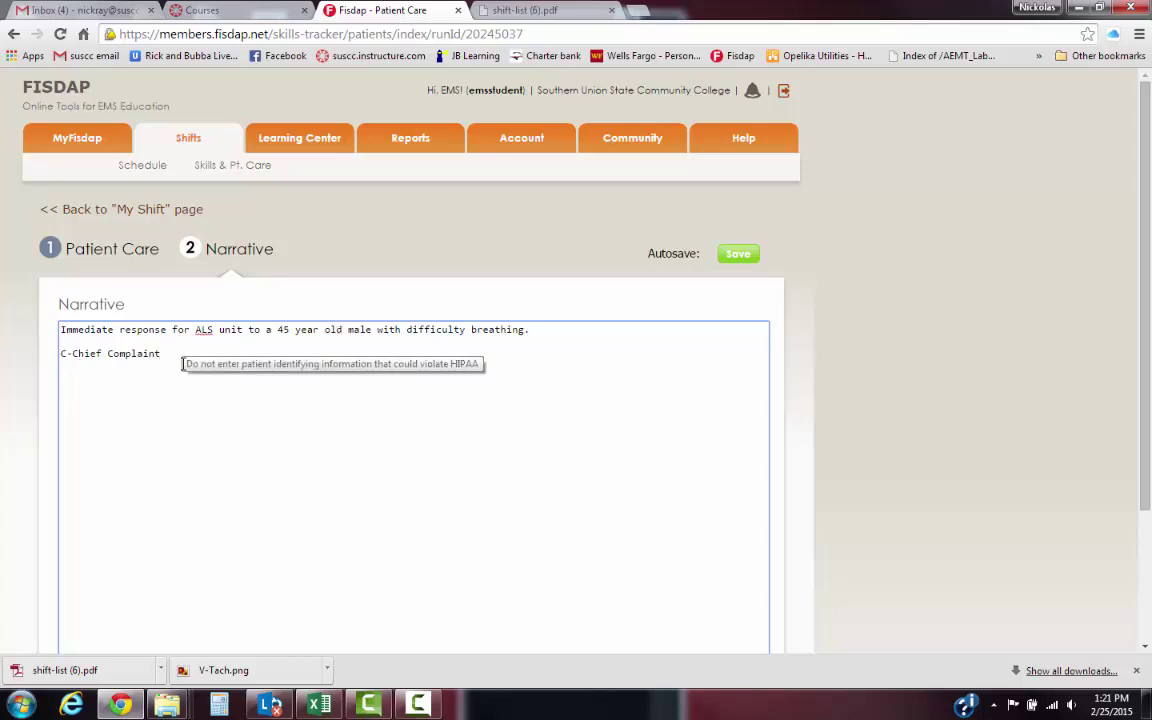
type("-")
type("Patient C/O difficulty br")
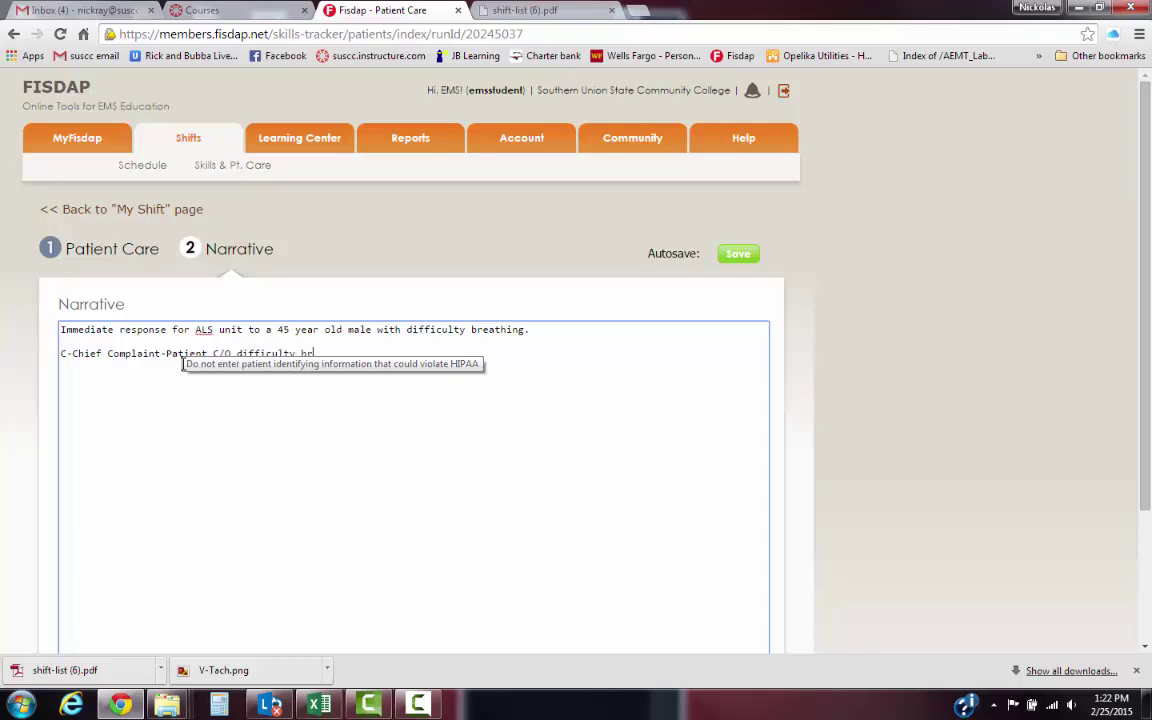
type("eathing upon exertion")
type("and unable to cat")
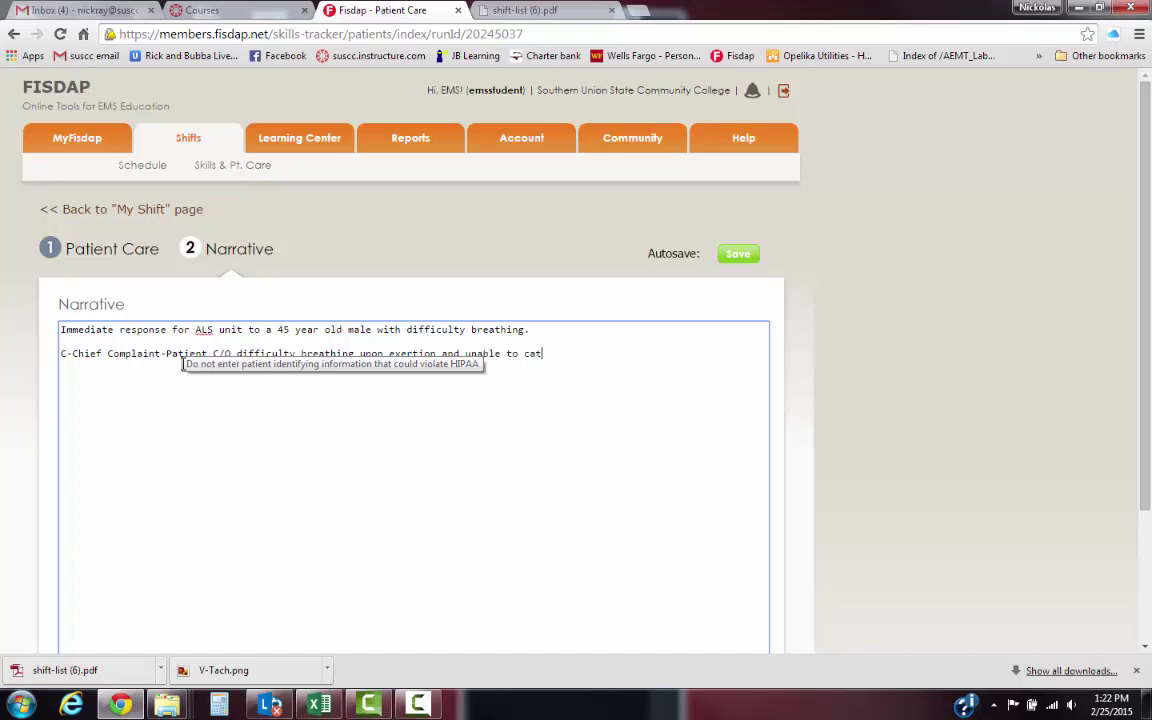
type("ch his breath.")
key("Return")
key("Return")
Type the H-History: short of breath while cutting grass for about 1 hour, PMH of COPD and Asthma
type("H-History")
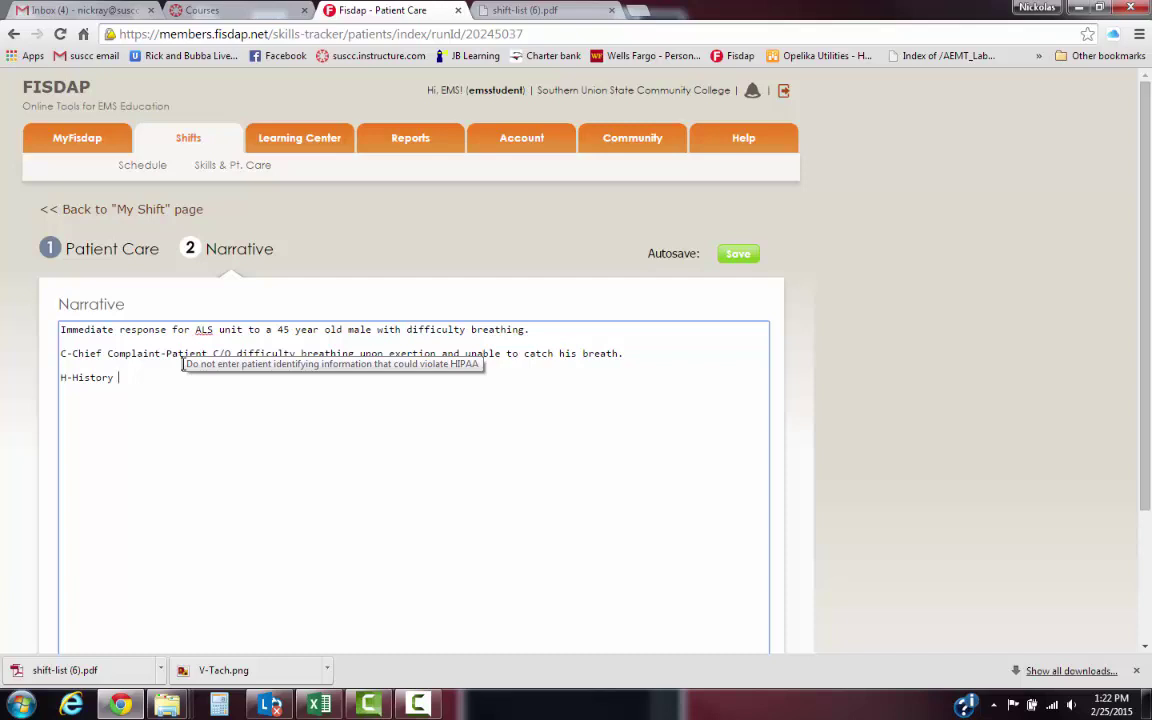
key("BackSpace")
type("- Patient reports he was outside cutting grass when")
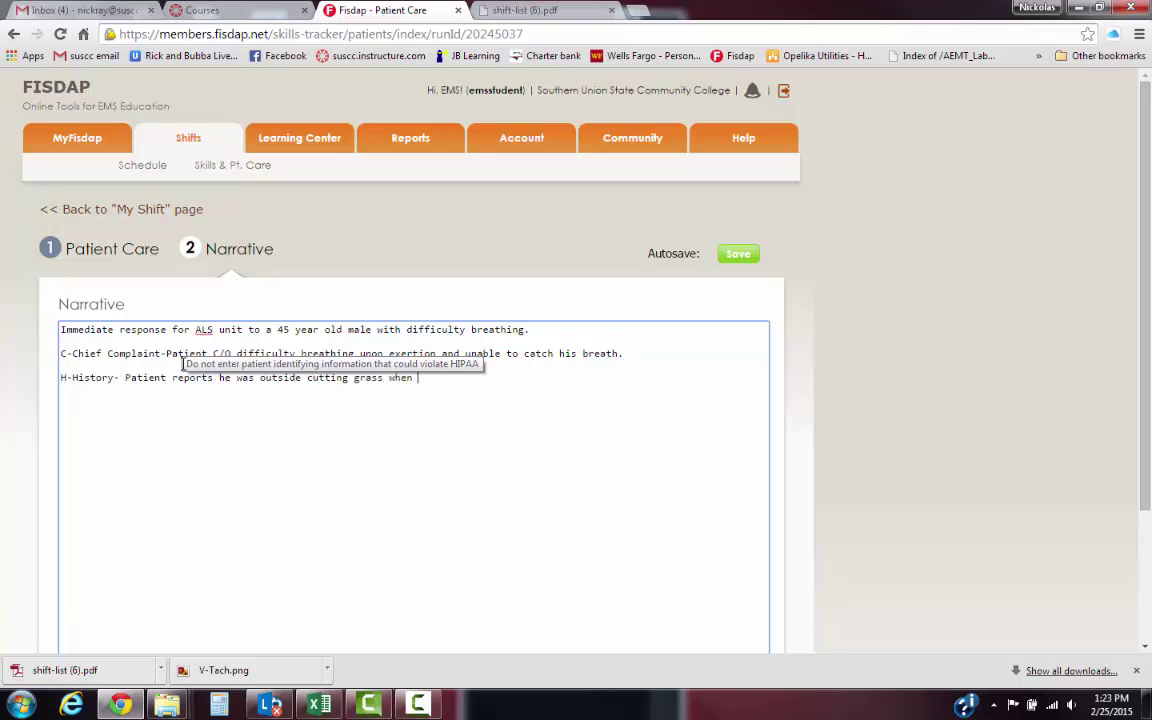
type("he suddenly became short of breath")
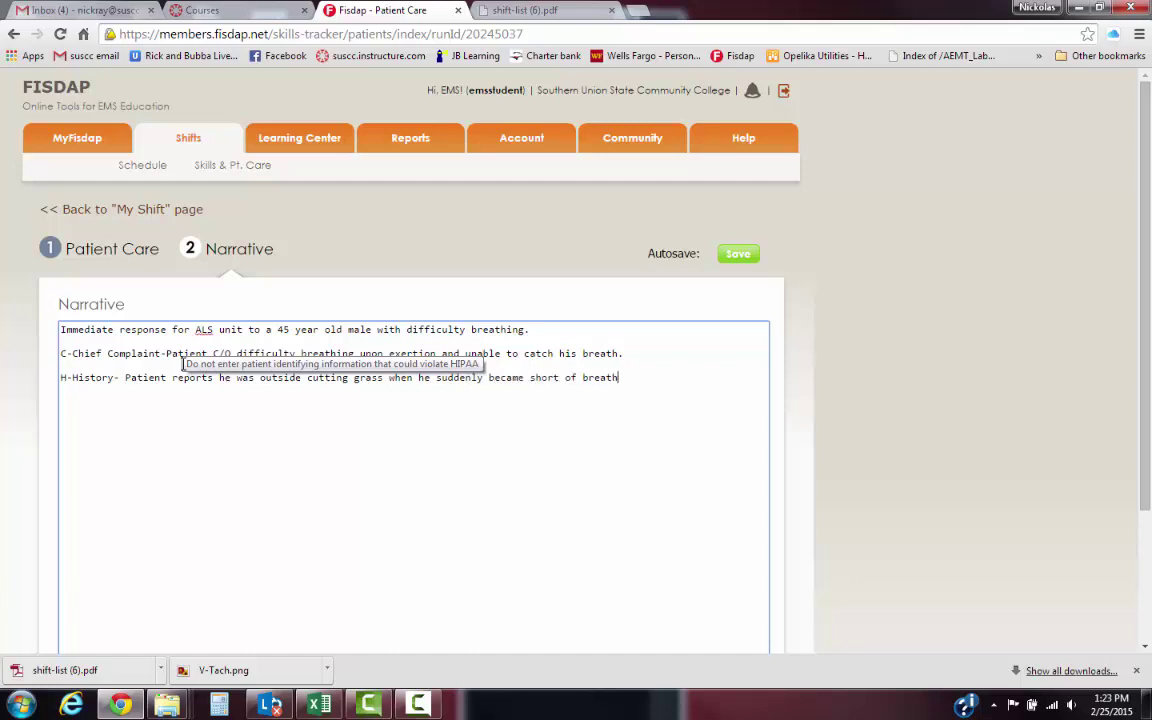
type(". States he has been unable to cathc")
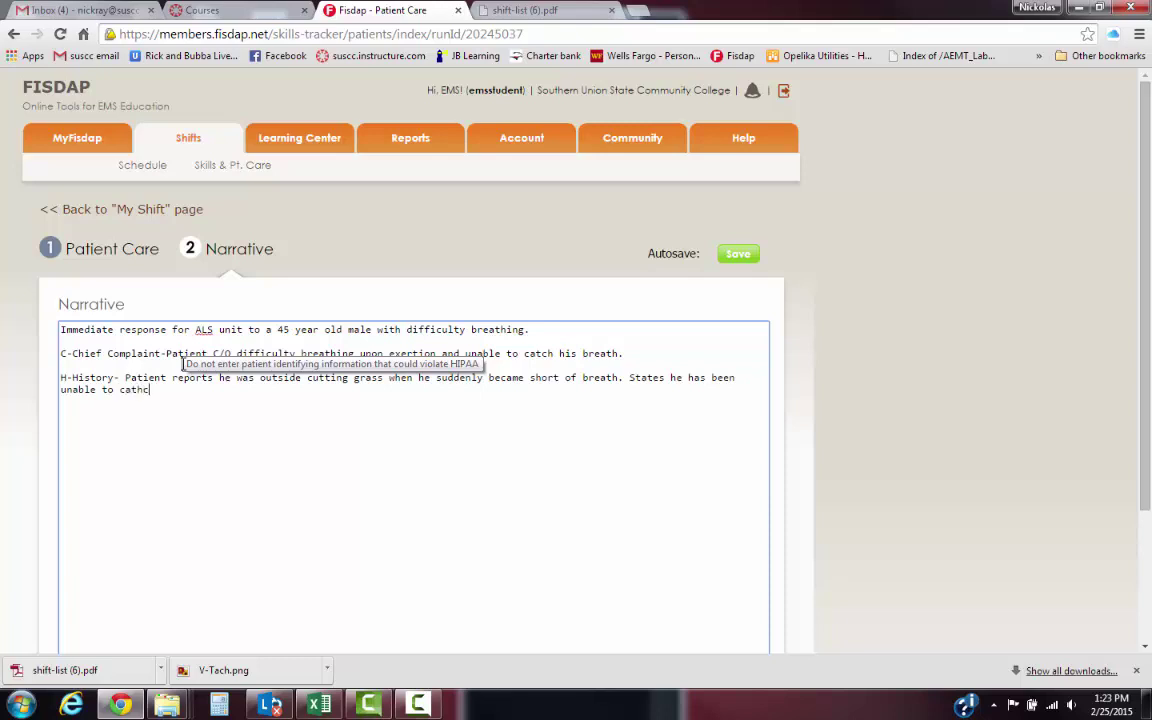
key("BackSpace")
key("BackSpace")
key("BackSpace")
type("ch his breath s")
type("or approximatel")
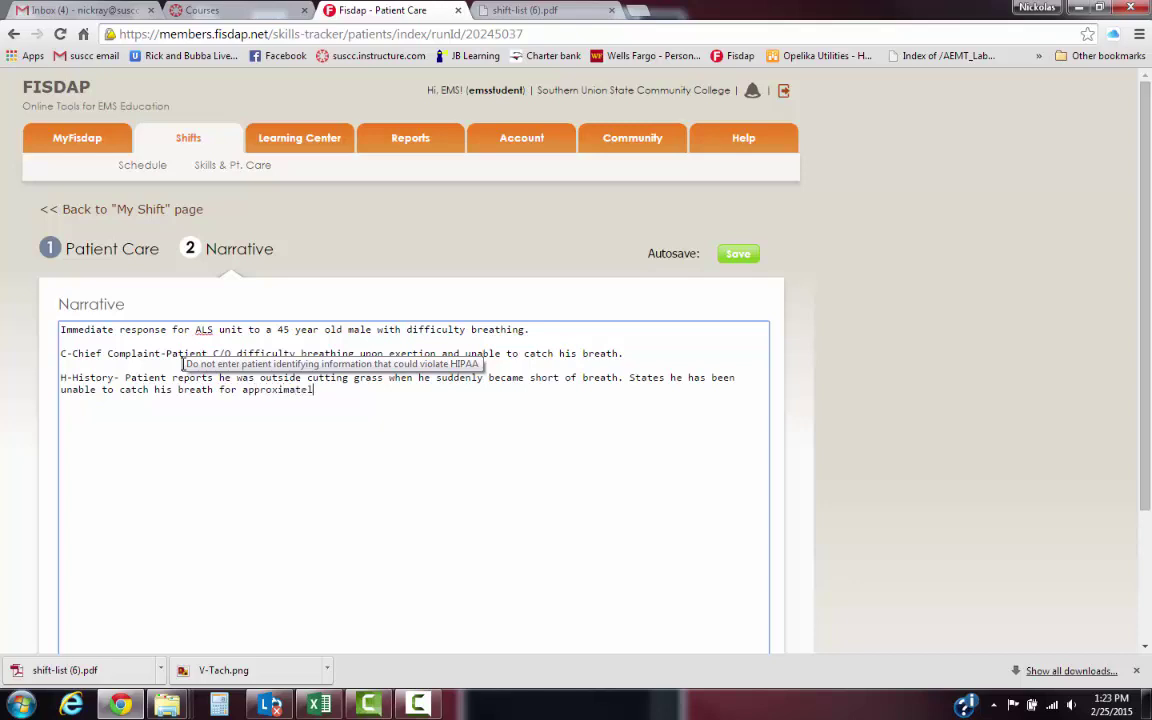
type("y 1 hour. Patient has a PMH of")
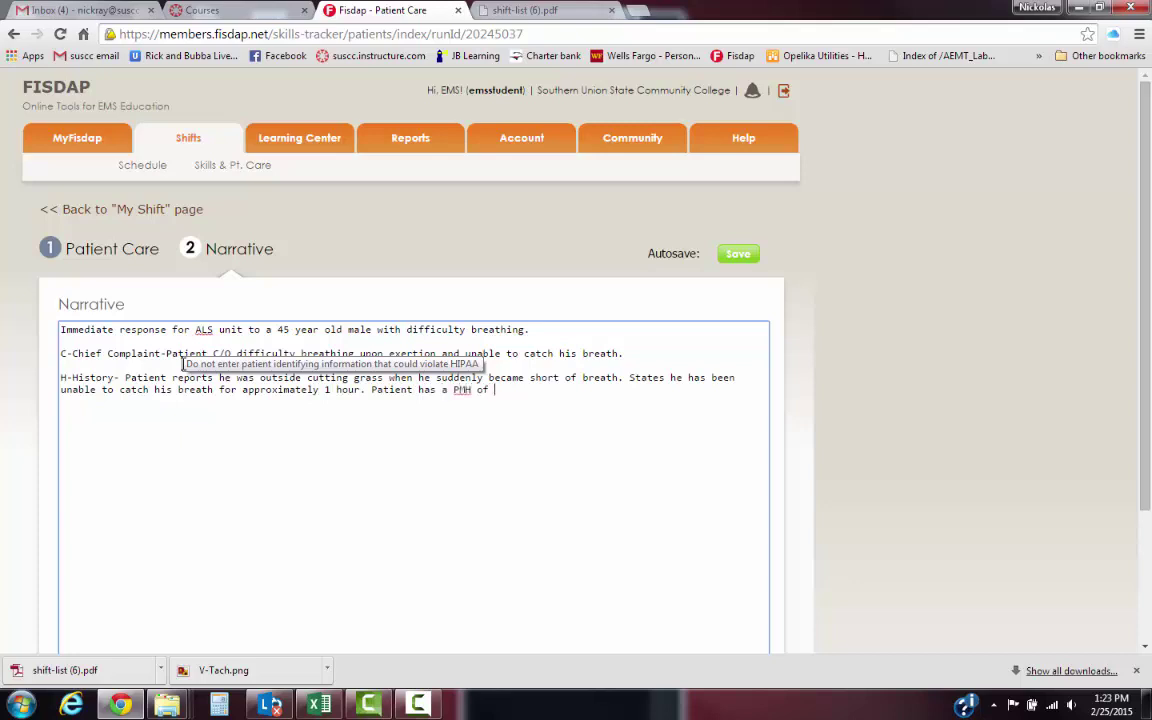
type(" COPD and Asthma")
key("BackSpace")
key("BackSpace")
key("BackSpace")
key("BackSpace")
key("BackSpace")
type("S")
key("BackSpace")
type("sthma.")
key("Return")
Type the A- Assessment: alert, oriented X4, VS as documented, warm diaphoretic skin, bilateral wheezing
type("A- Asse")
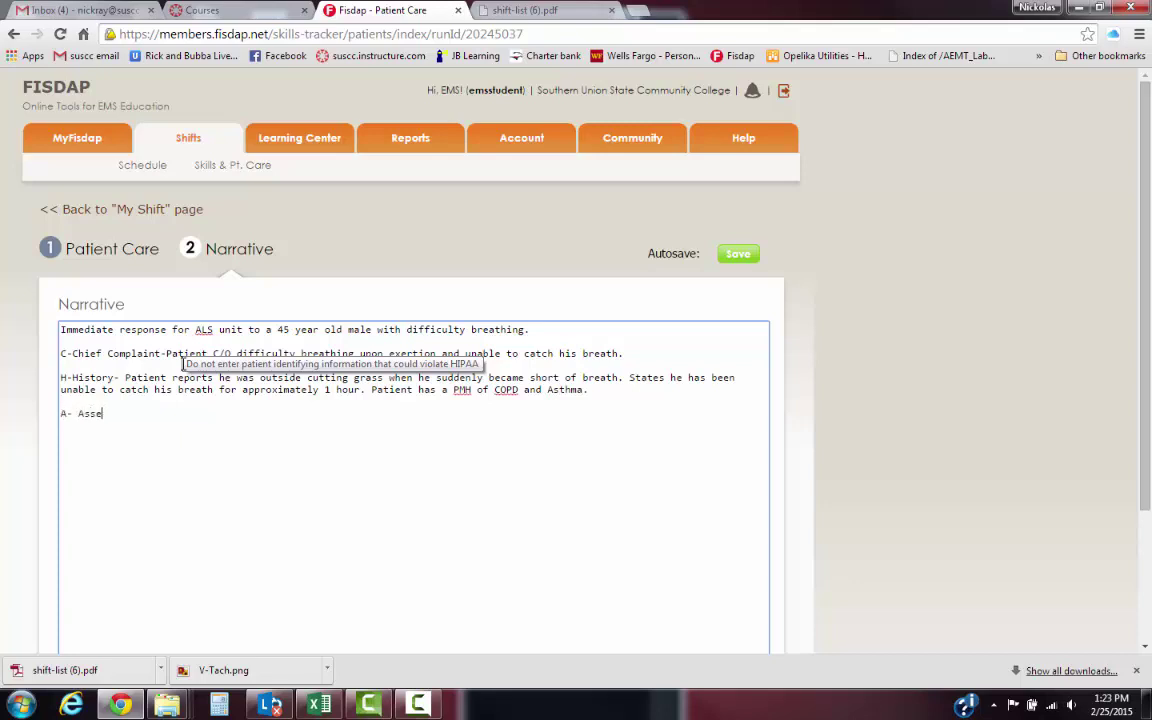
type("ssment-")
type("Patient was Alert and OP")
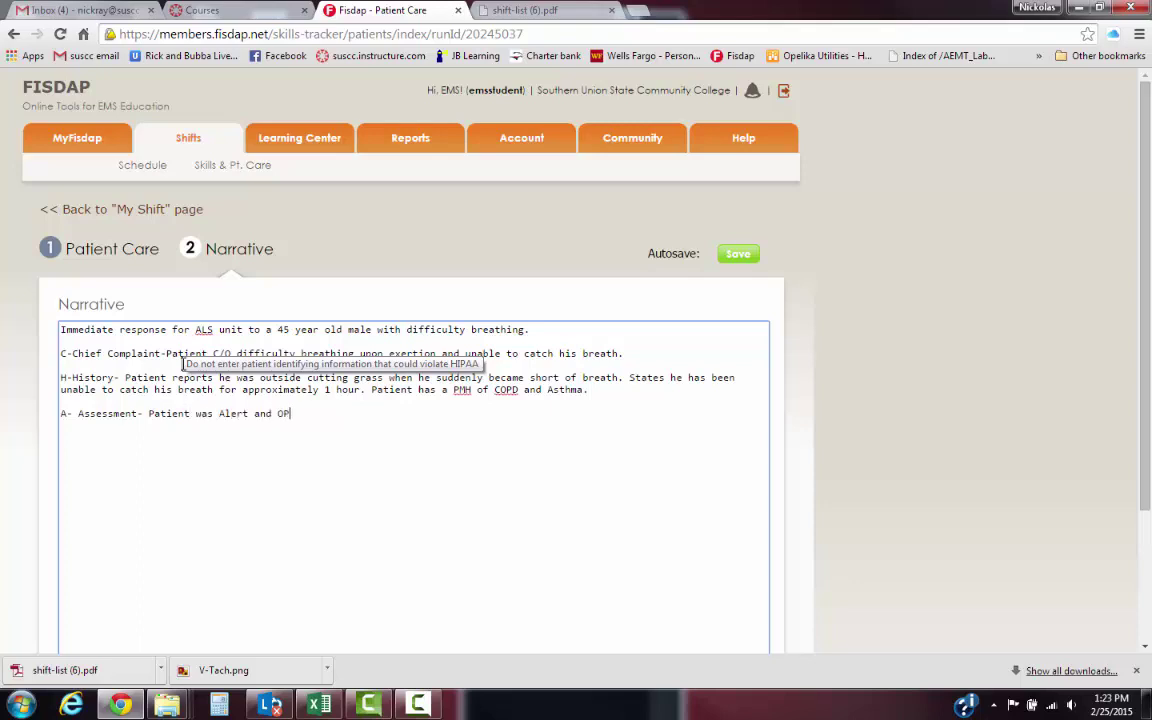
key("BackSpace")
type("Riented X4,")
type("VS as s")
type("ocumented, ")
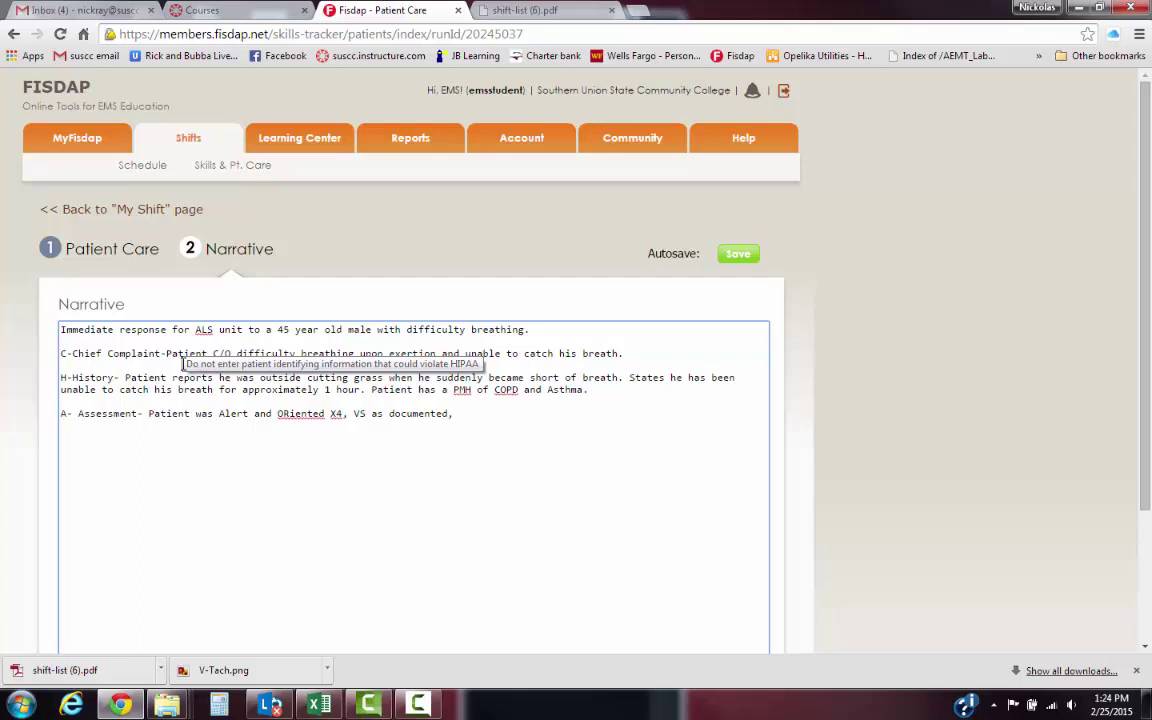
type("Skin is warm and diaphoretic,")
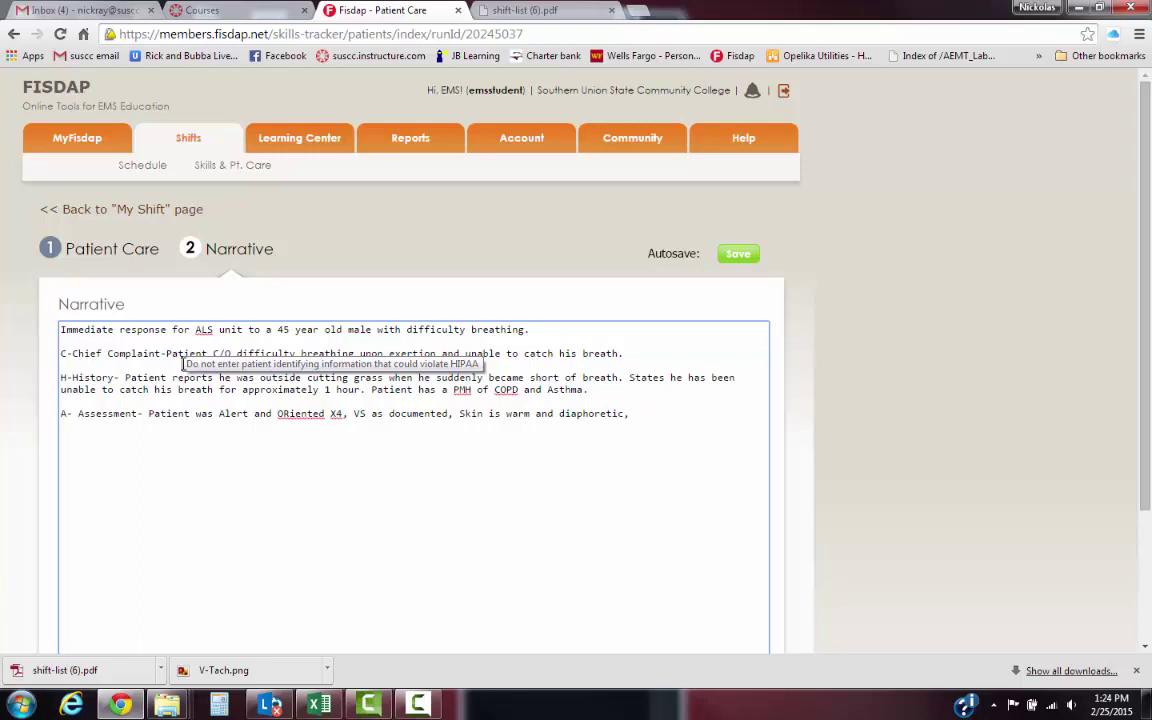
type("P")
key("BackSpace")
type("patient experiencing bilateral wheezing ")
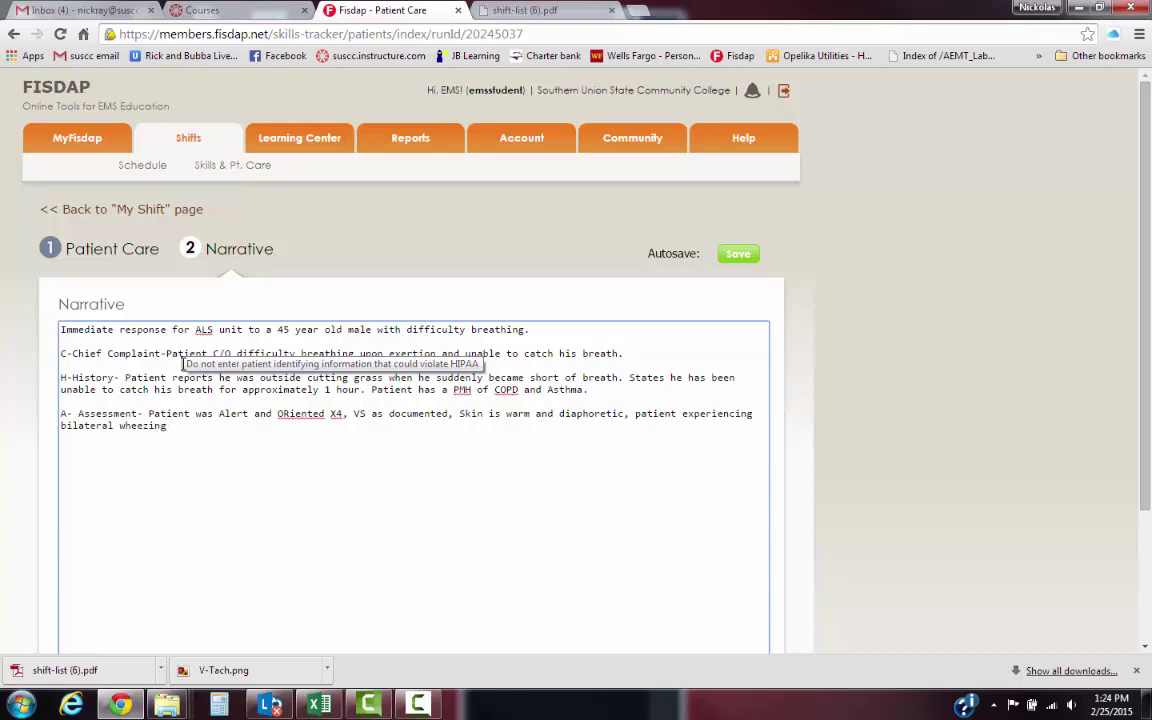
type("when breath sounds ausculatated.")
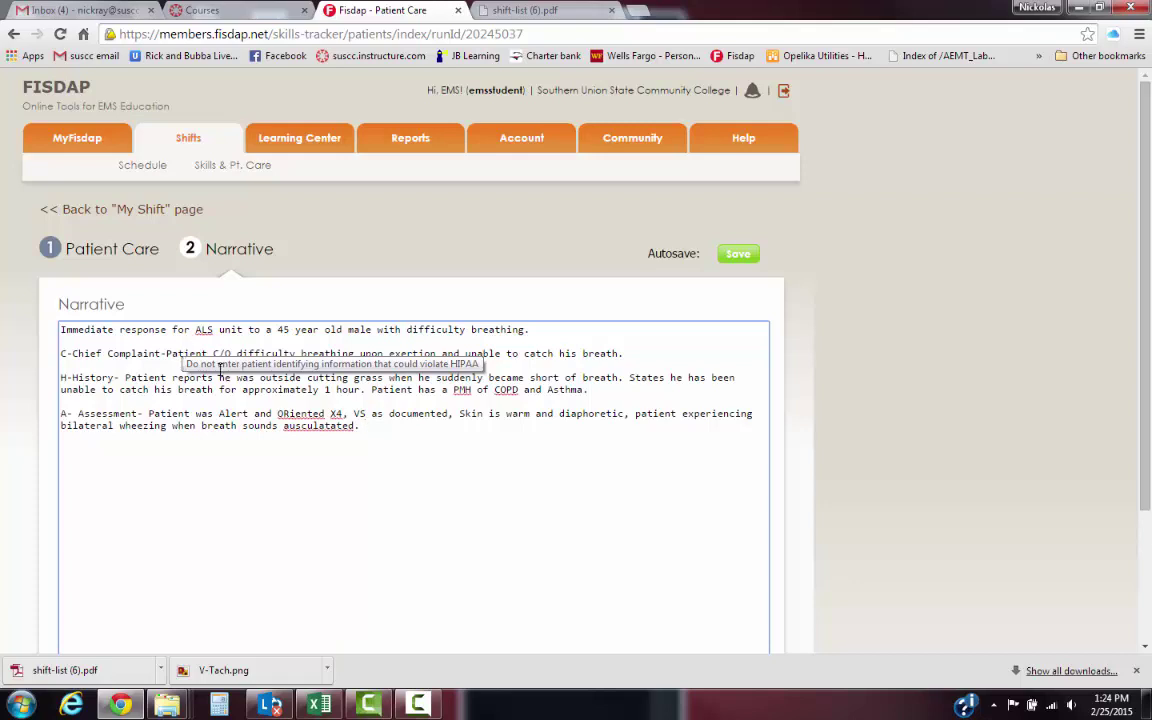
Spell-correct 'ORiented' to 'Oriented' and 'ausculatated' to 'auscultated'
right_click(265, 362)
left_click(288, 420)
right_click(288, 420)
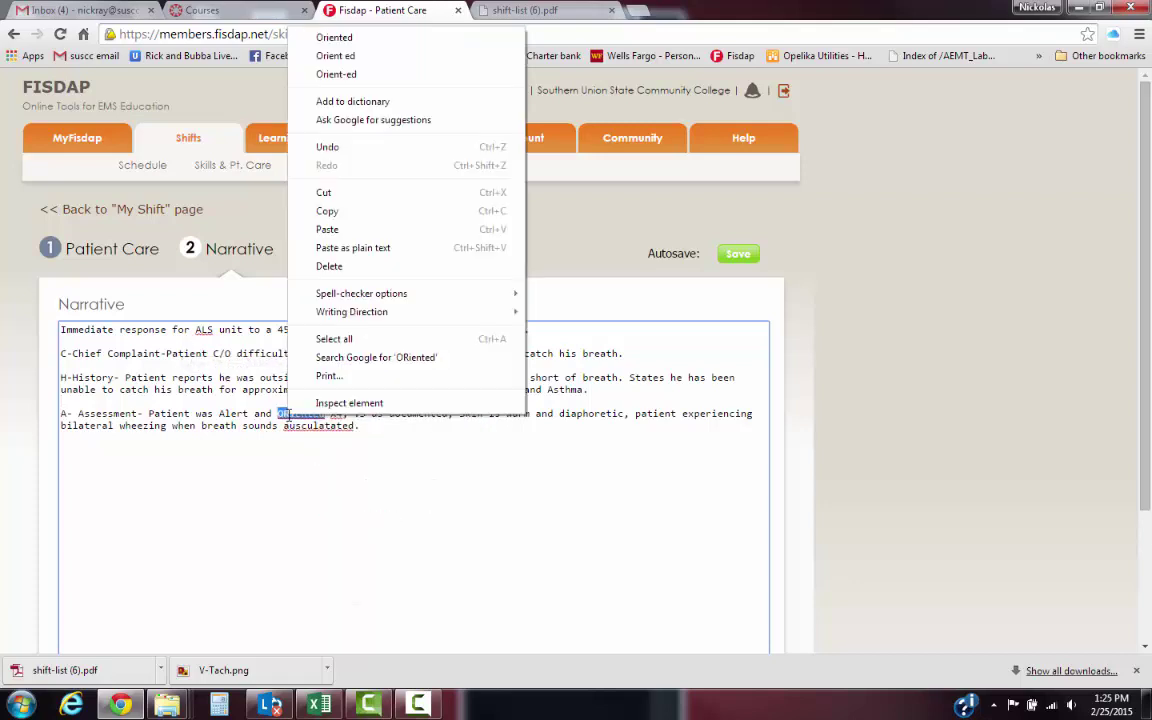
left_click(334, 38)
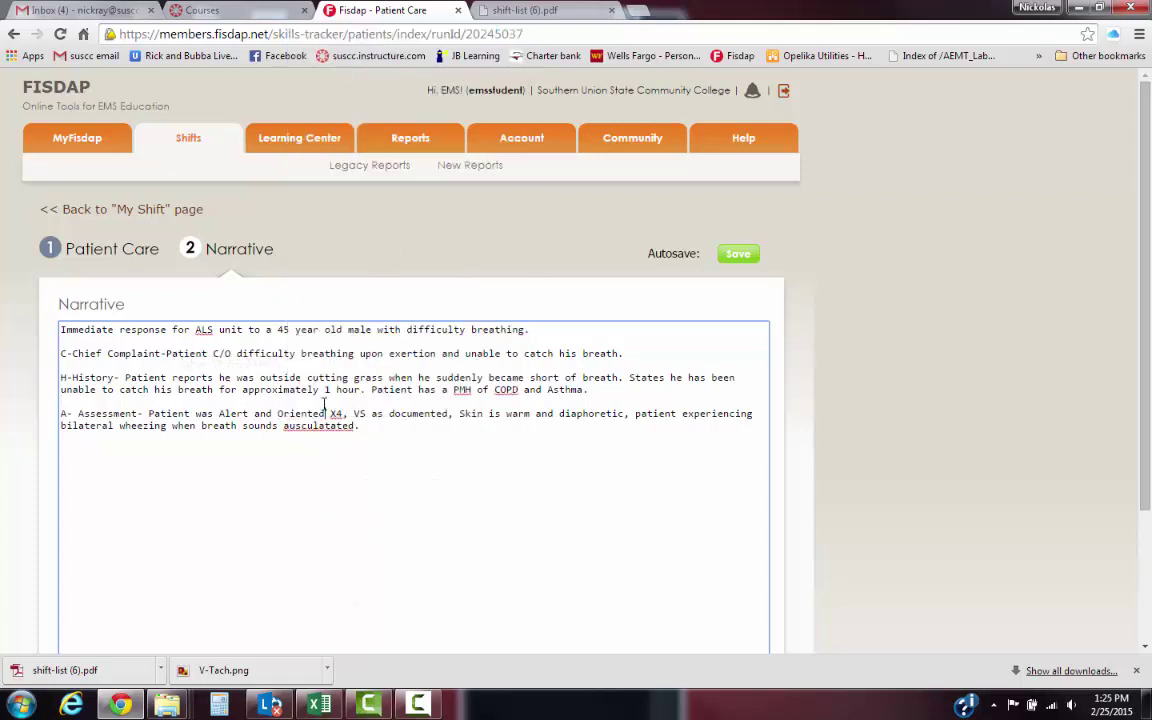
right_click(317, 426)
left_click(369, 14)
Type the R- section: comfort position, 15 L oxygen by NRB mask, albuterol, 18 ga right-arm IV
type("R-")
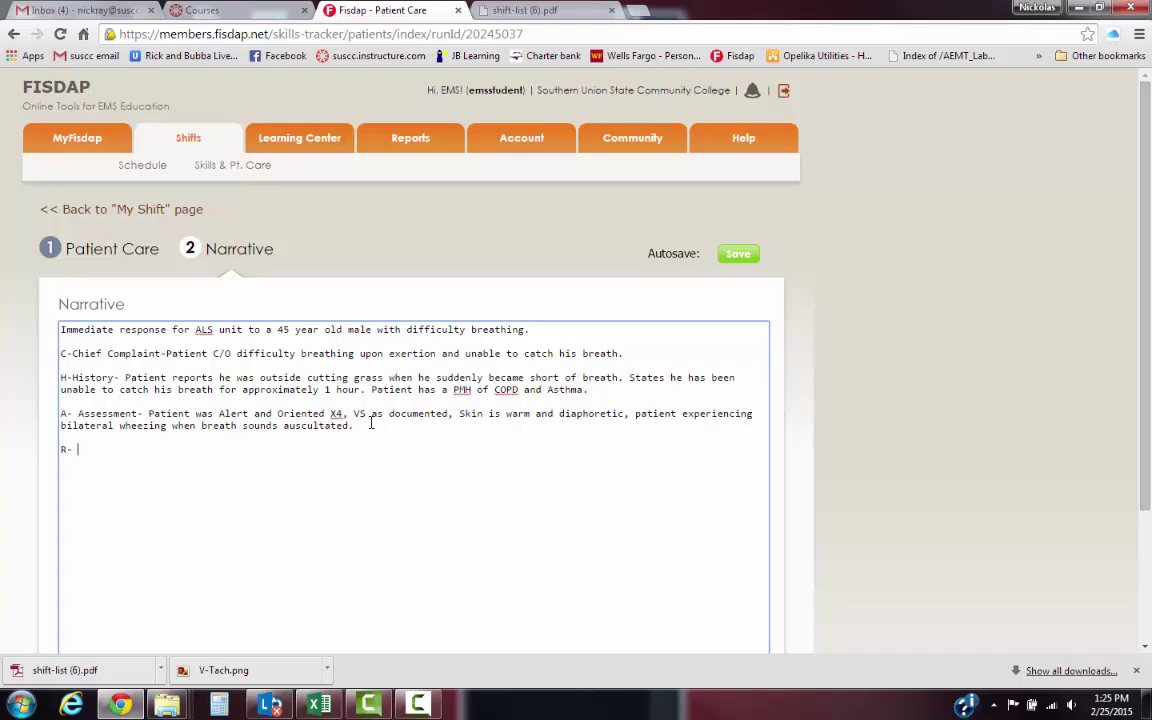
type("Patient placed in position of comfort, ")
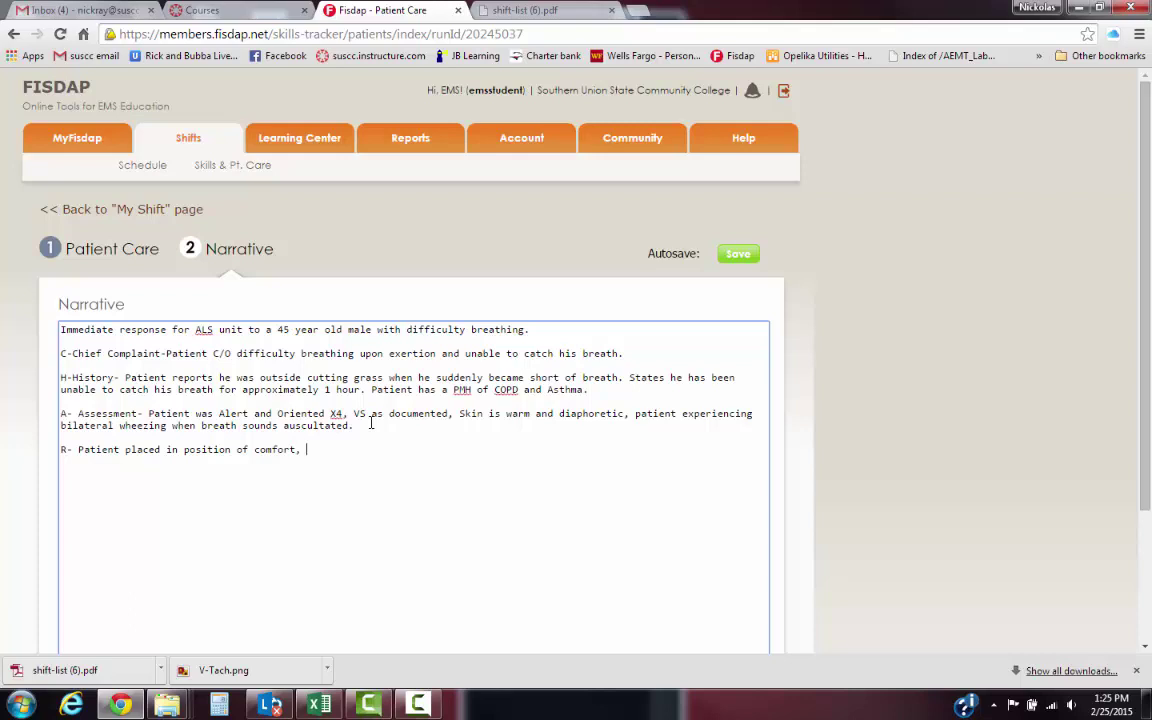
type("Oxygen administered 15 L by NRB mask, ")
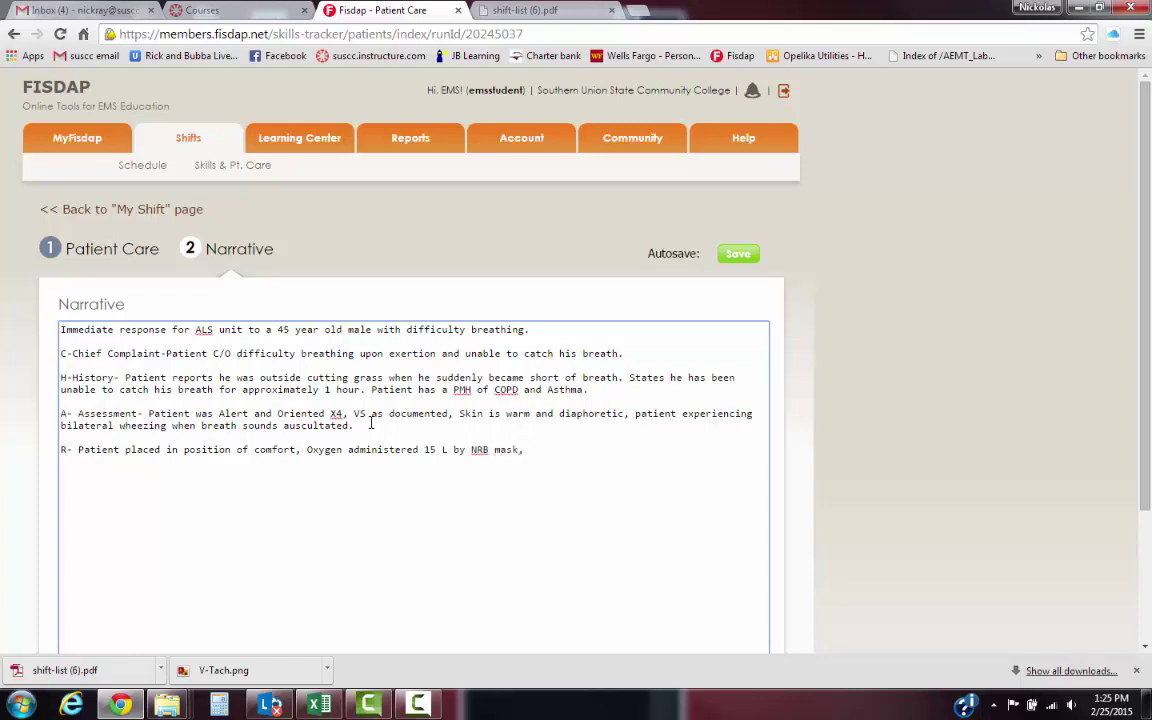
type("Patient administered ne")
key("BackSpace")
key("BackSpace")
type("albuterol treatemn")
key("BackSpace")
type("ent by paramedic.")
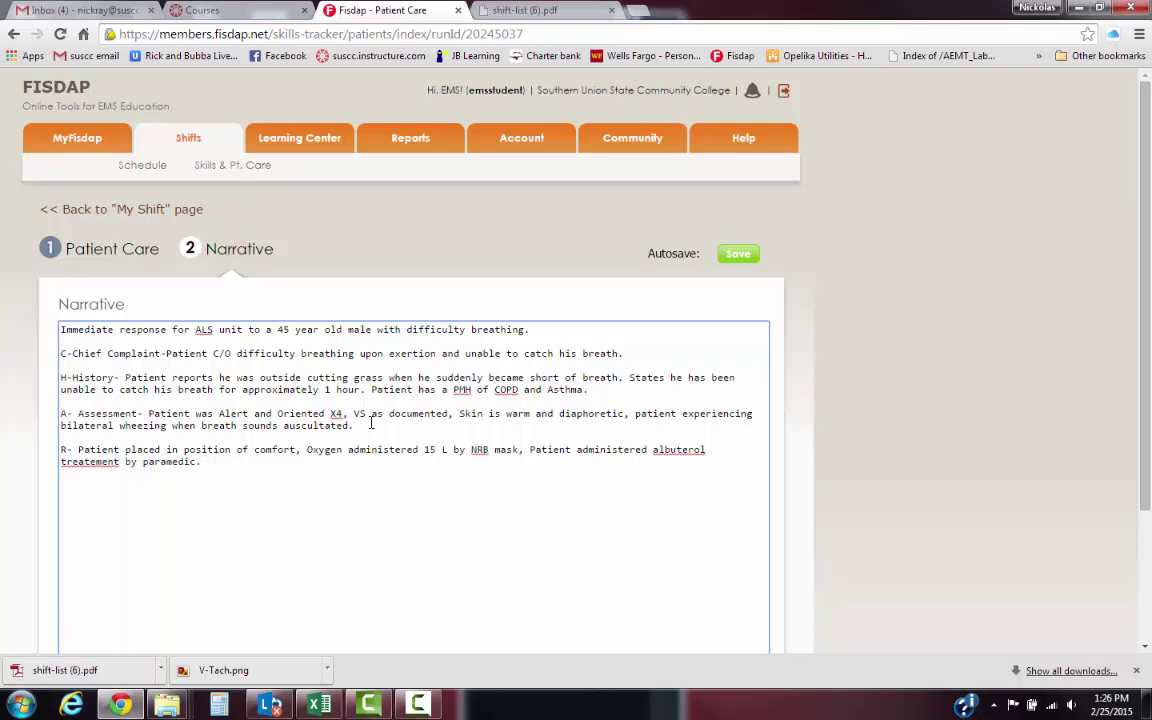
type("Patient also had IV started in ")
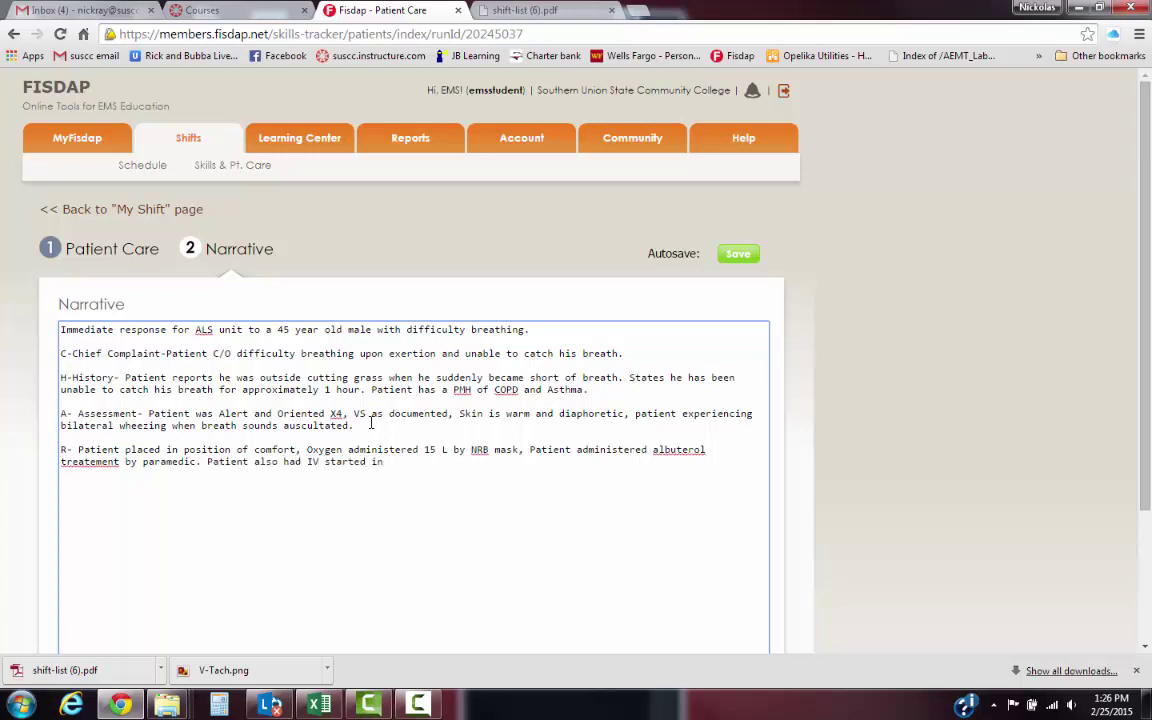
type("right arm 18 ga by paramedic on scene.")
key("Return")
key("Return")
Type the T- line: non-emergent to EAMC ER, breathing improved, report and care released to receiving RN
type("T-")
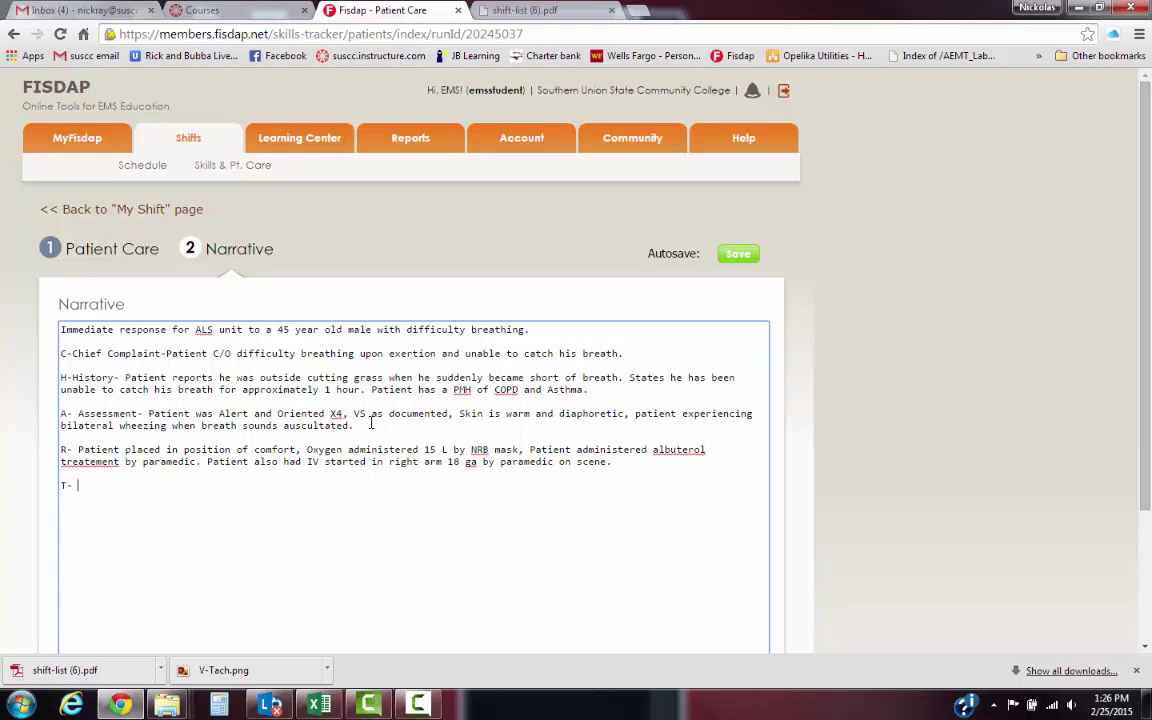
type("Transported non-emergent to EAMC")
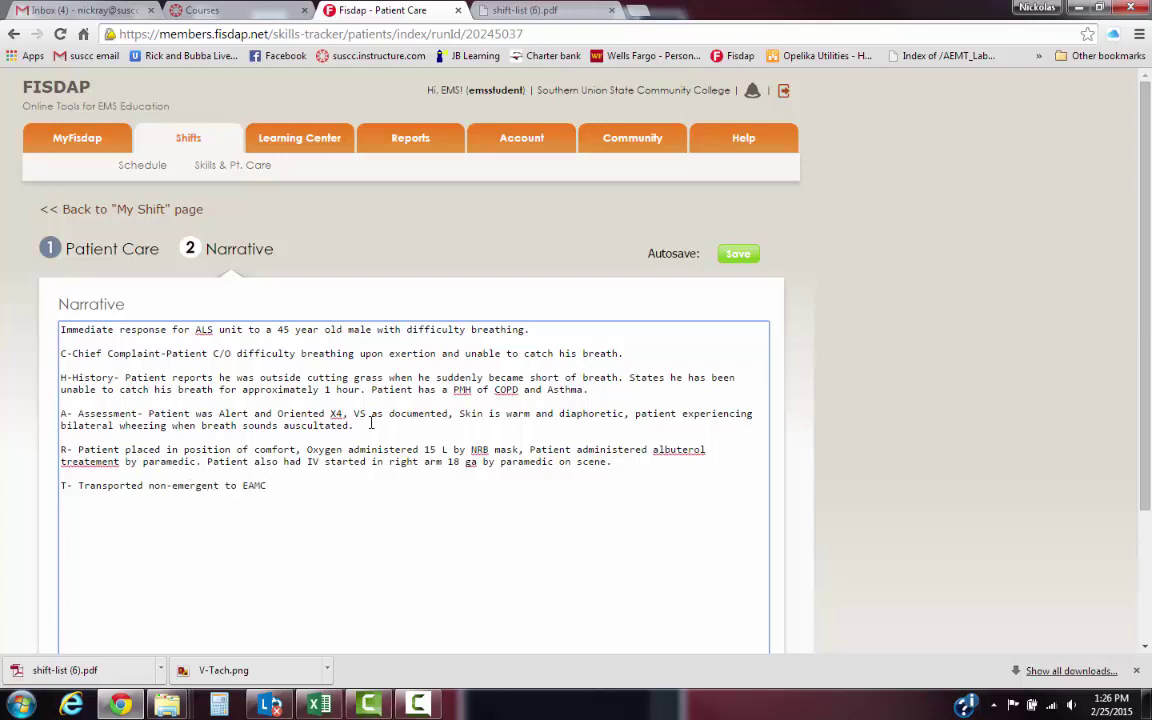
type(" ER with significant impor")
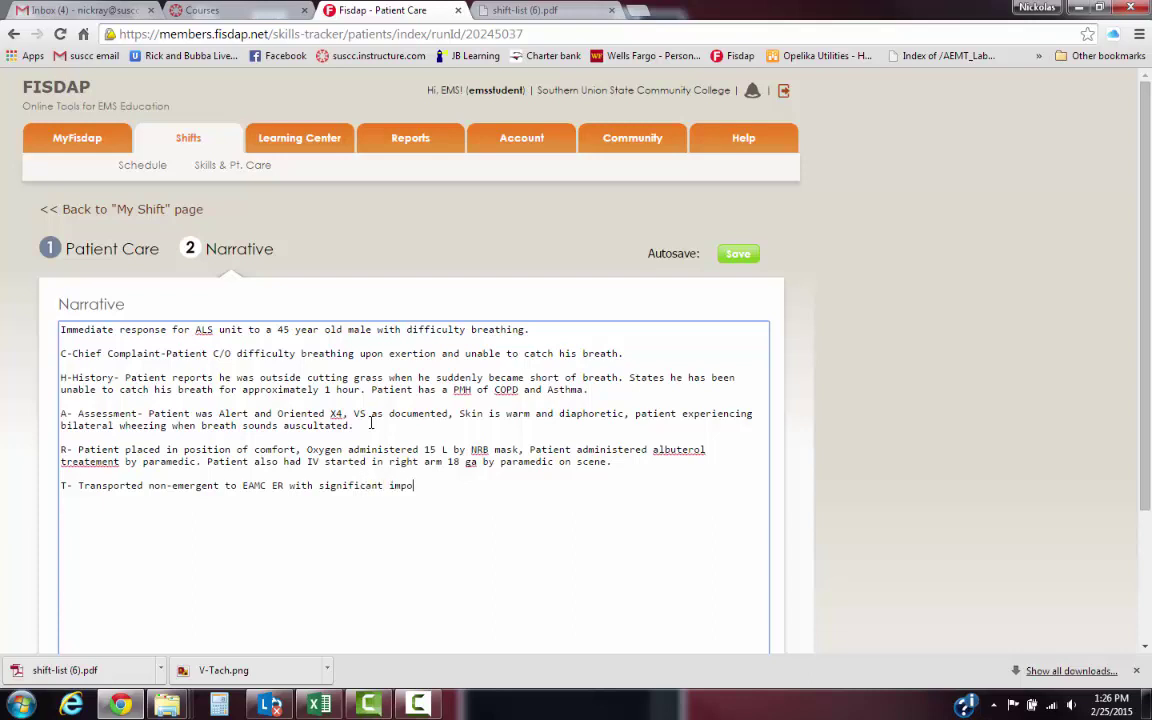
key("BackSpace")
key("BackSpace")
type("rovement in breathing. Report given")
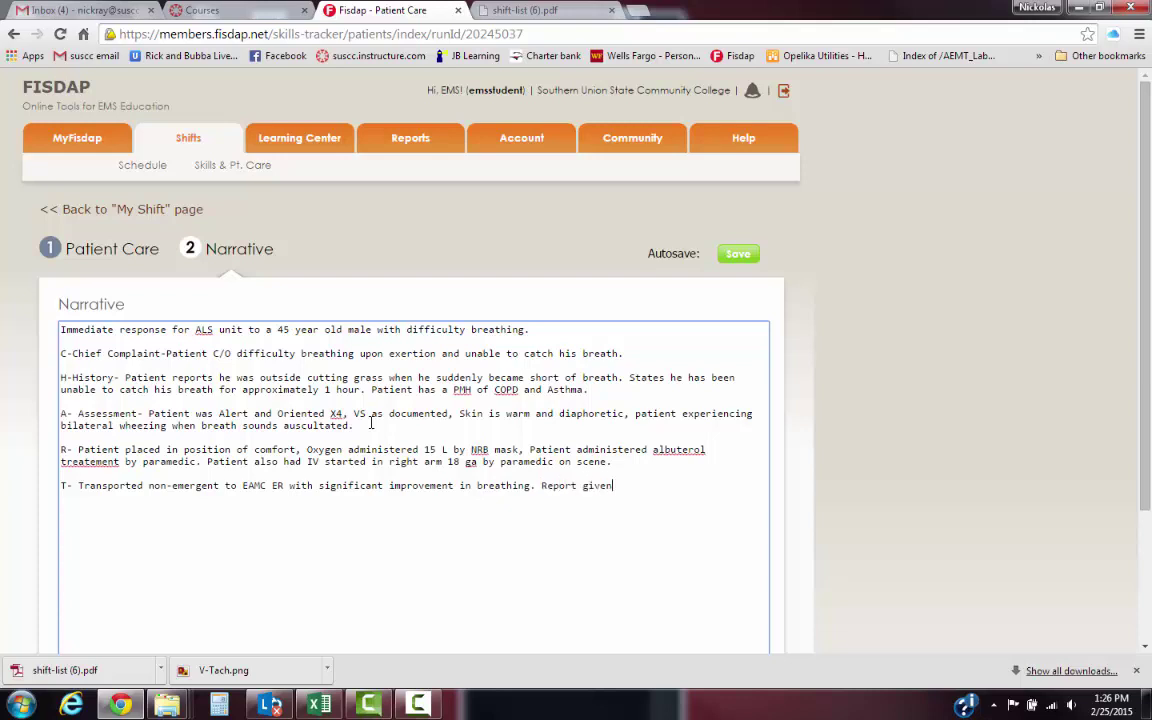
type(" to recieving RN and care")
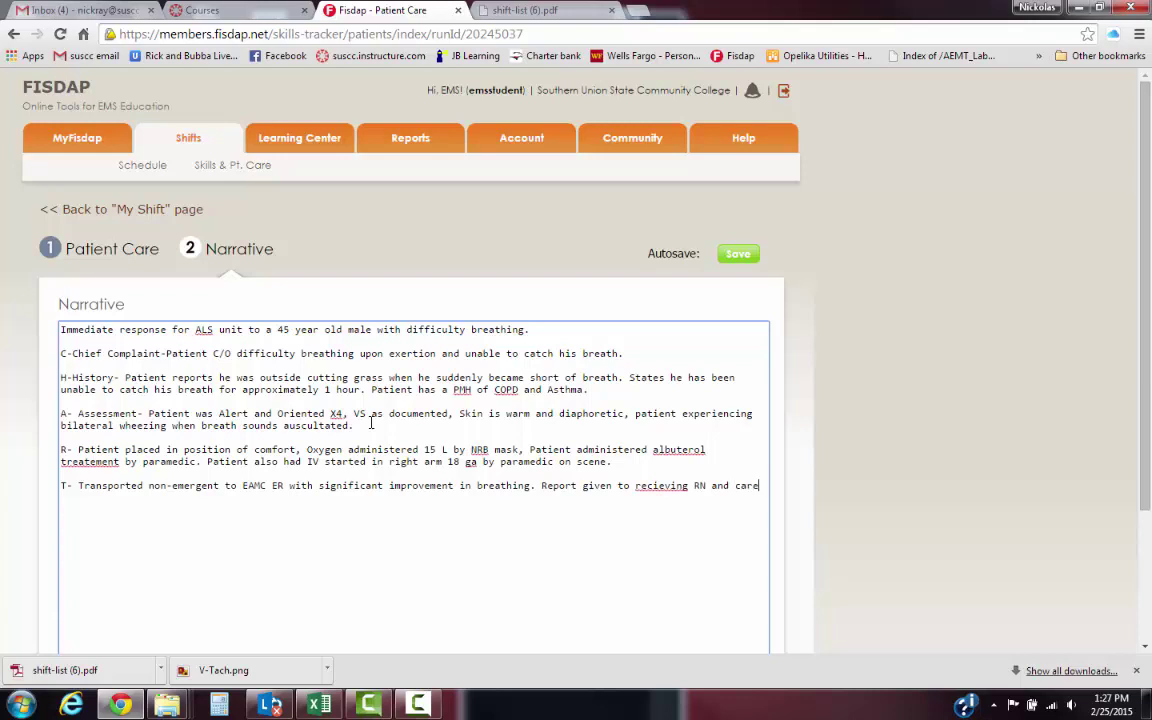
type(" released to recieing ")
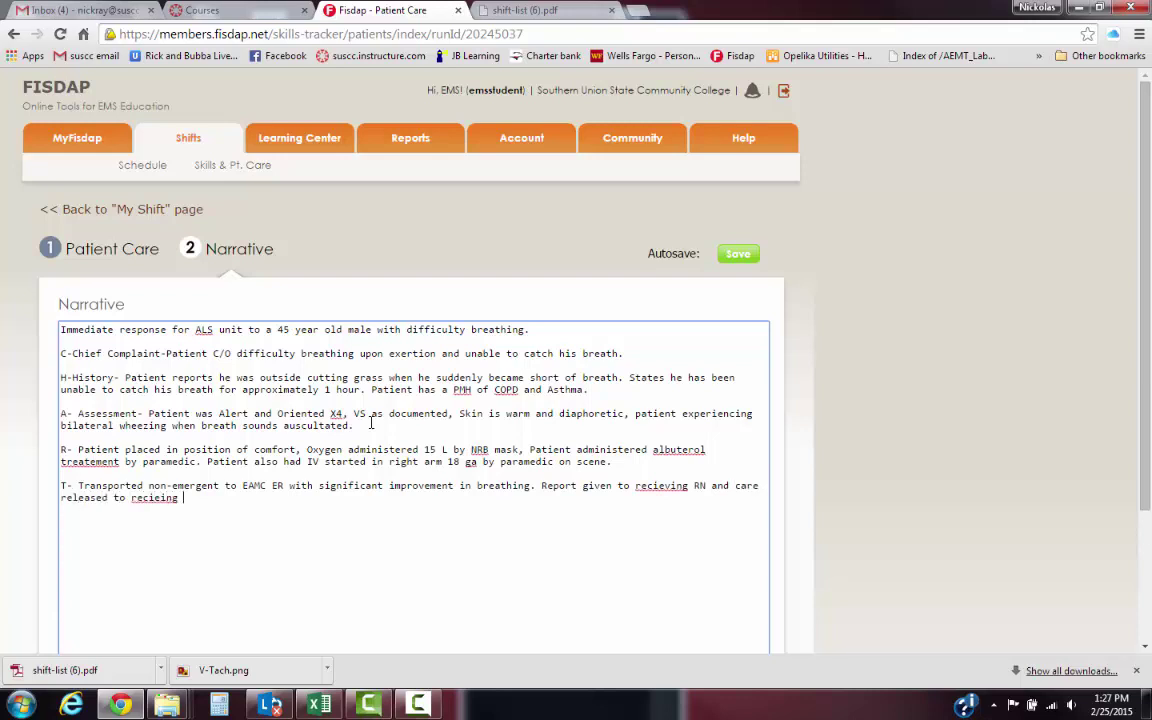
type("RN.")
Spell-correct 'treatement' to 'treatment' and both 'recieing' and 'recieving' to 'receiving'
right_click(80, 461)
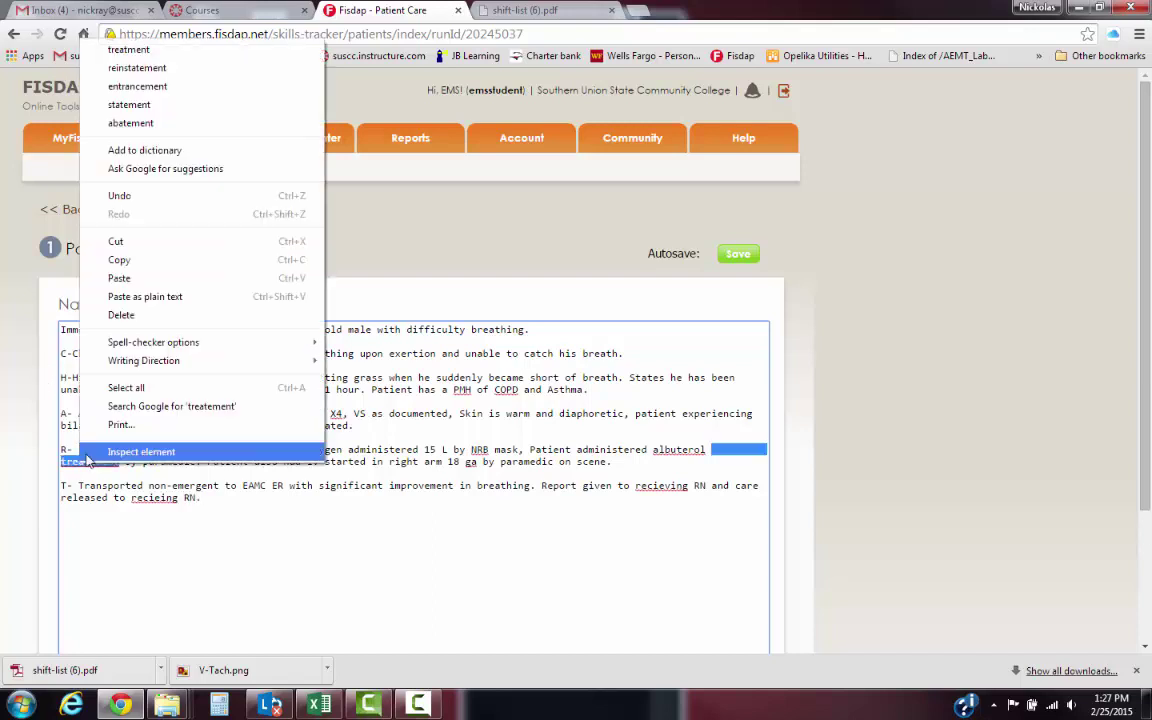
left_click(115, 50)
right_click(145, 497)
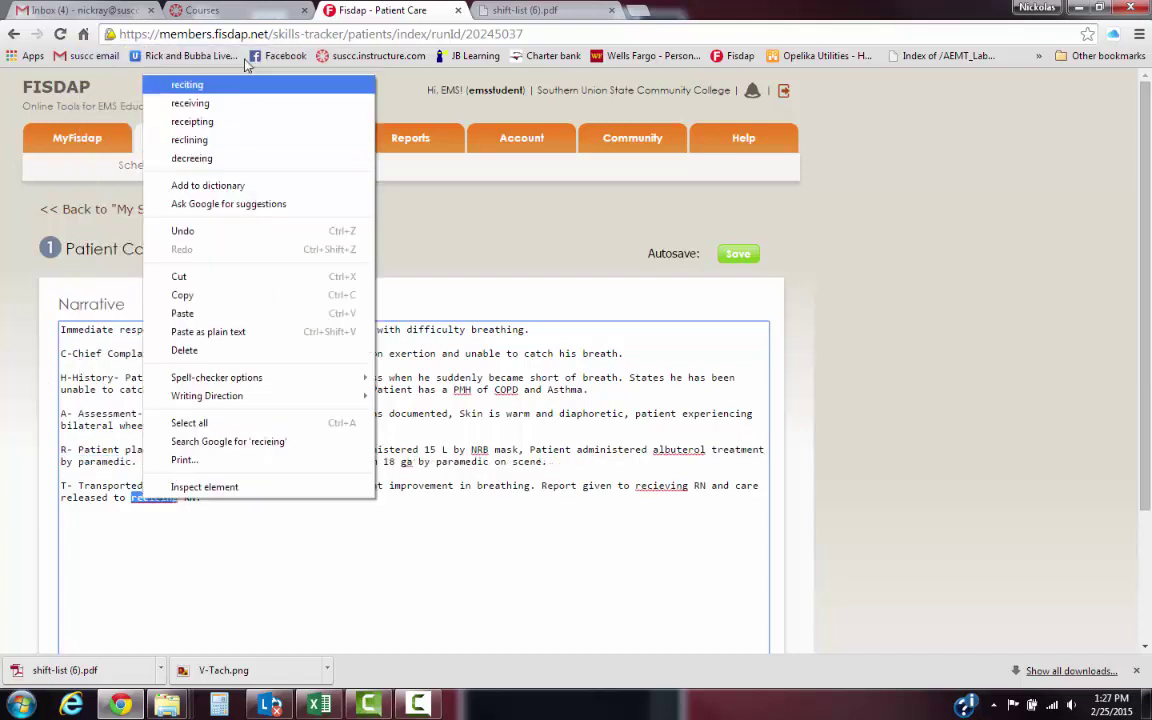
left_click(218, 103)
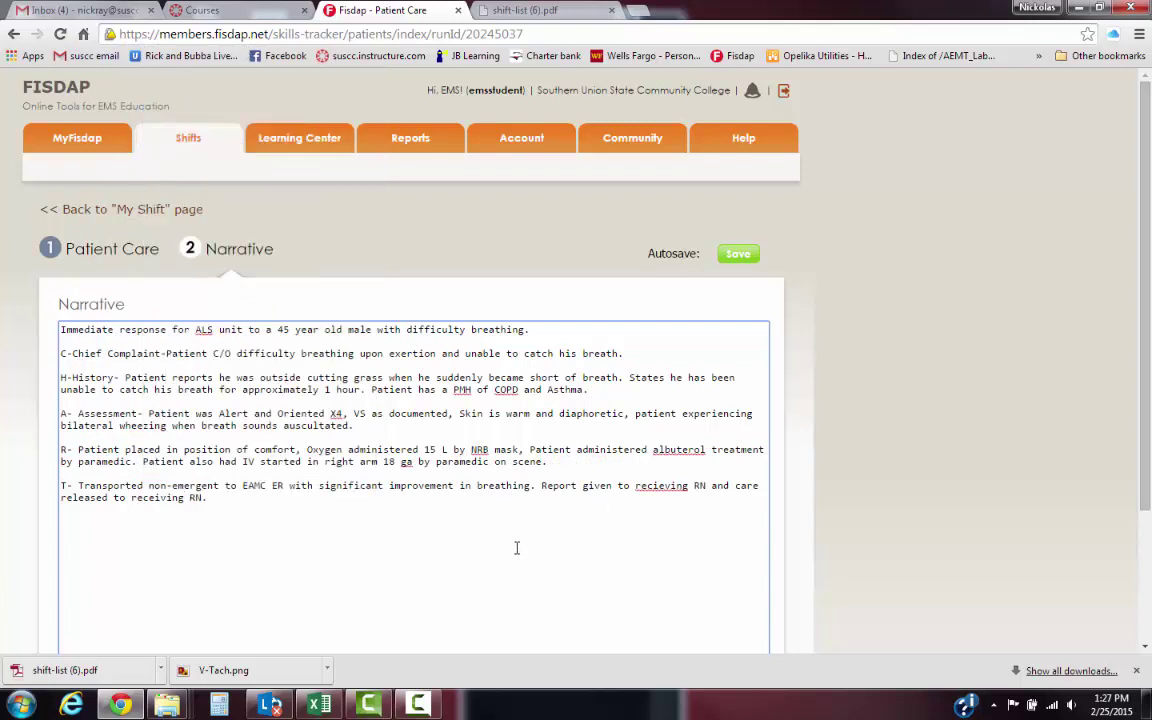
right_click(659, 487)
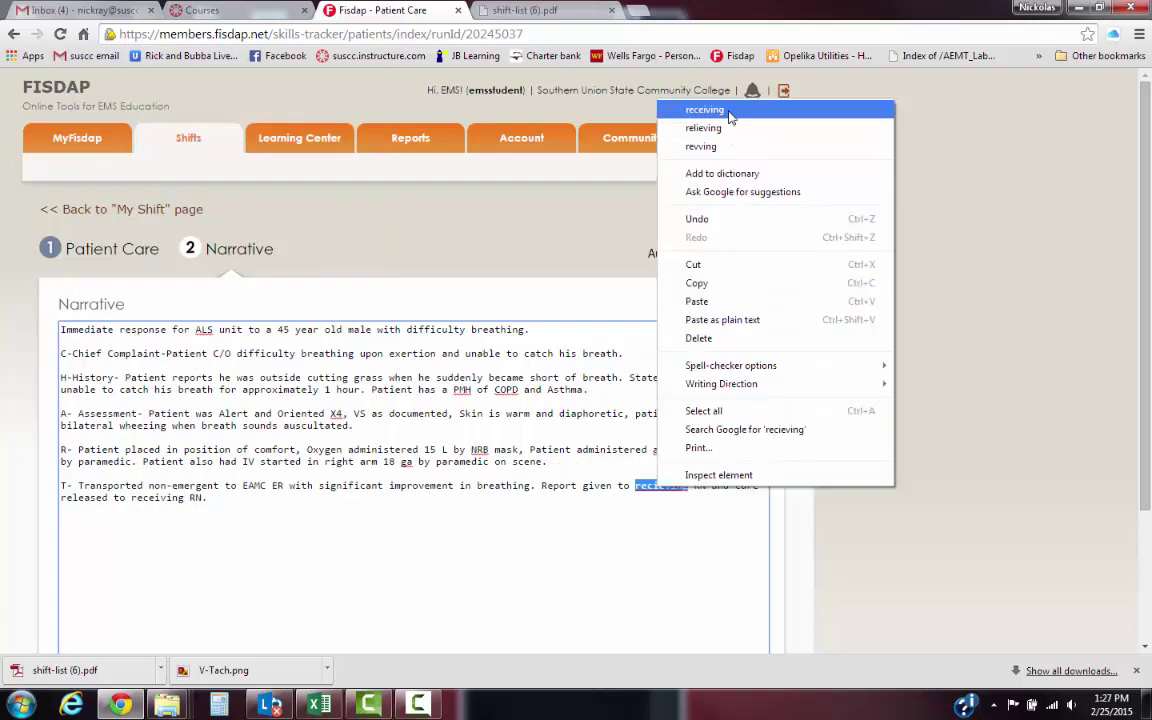
left_click(729, 118)
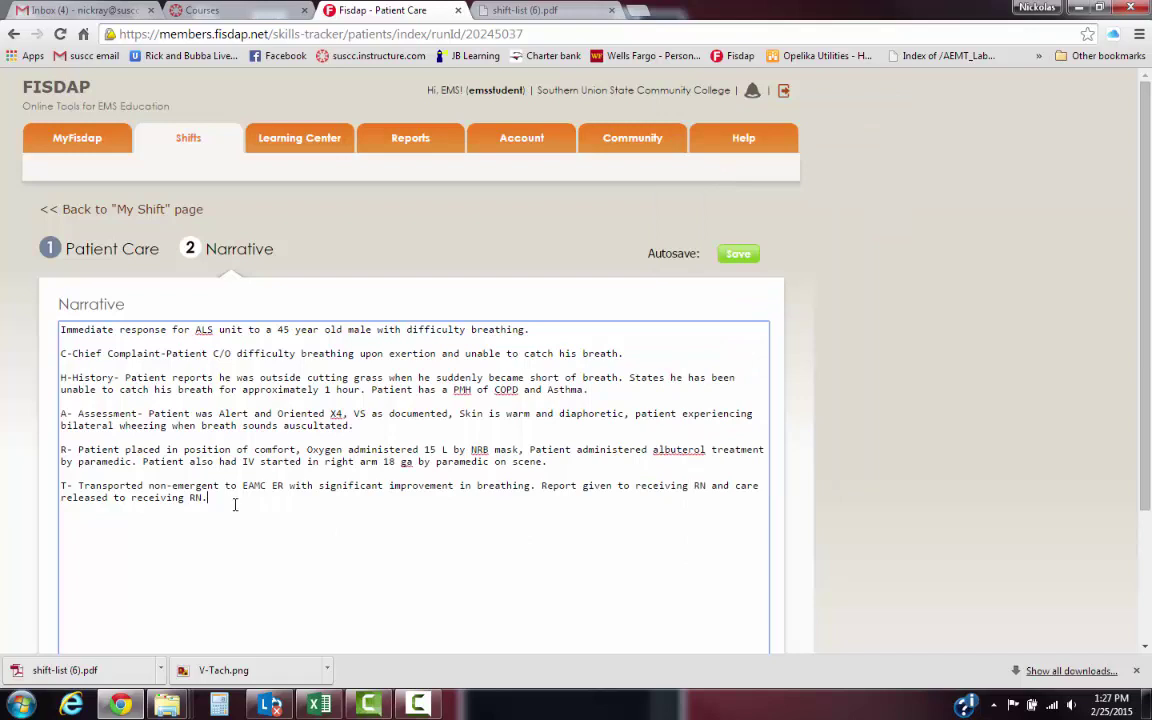